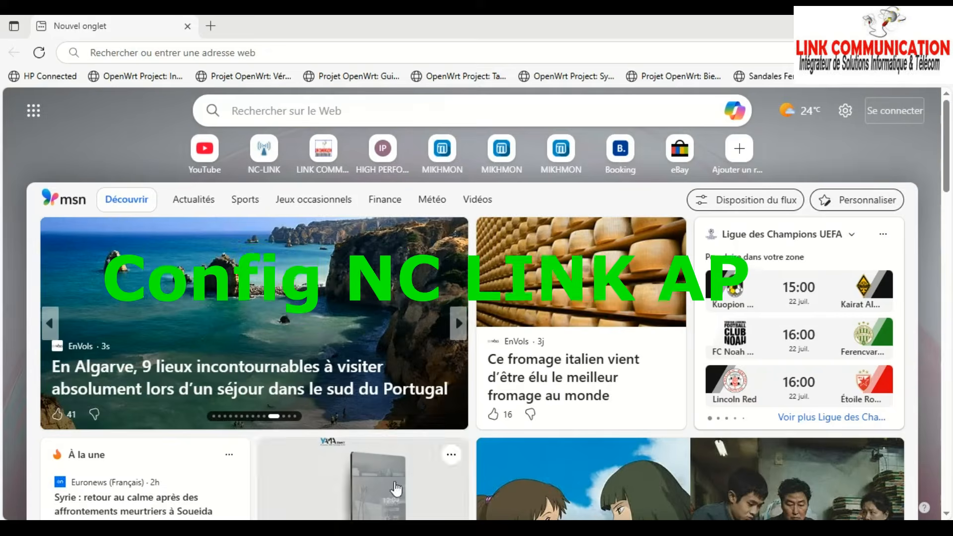
# - Open the Ethernet adapter's IPv4 settings from Network Connections (ncpa.cpl)
pyautogui.press('super+r')
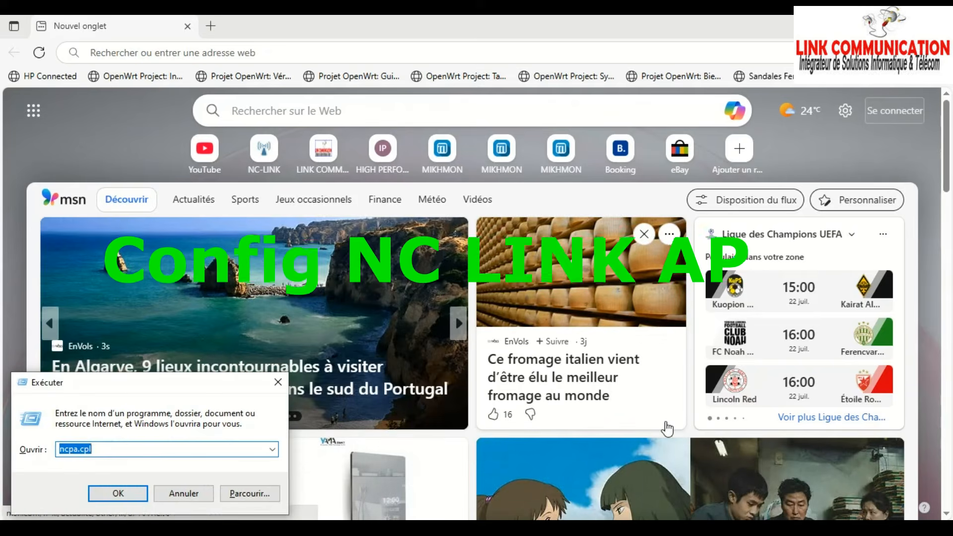
pyautogui.click(104, 491)
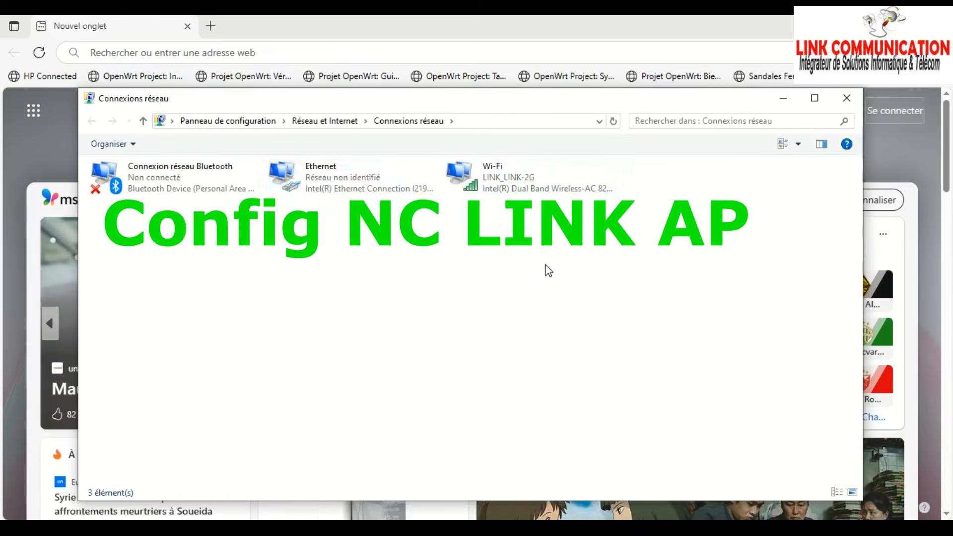
pyautogui.doubleClick(425, 179)
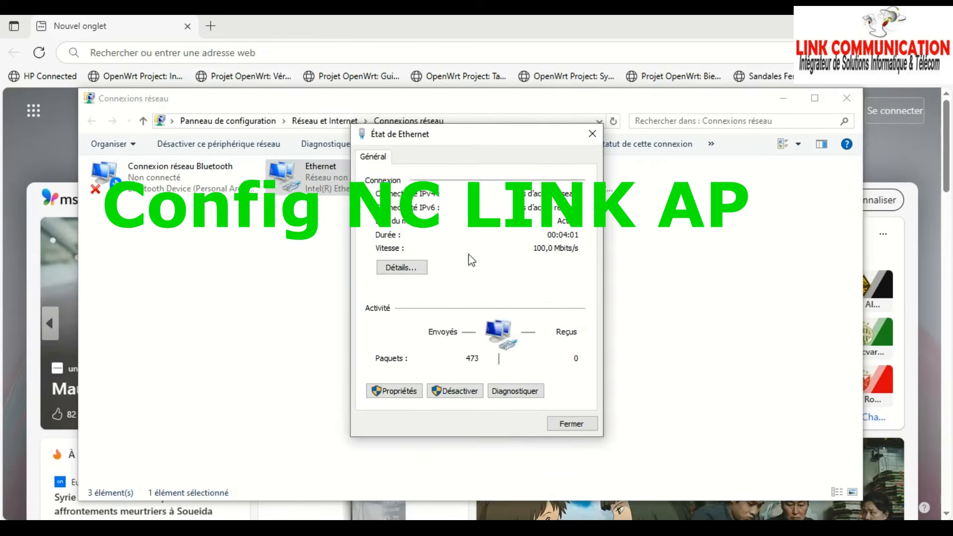
pyautogui.click(400, 391)
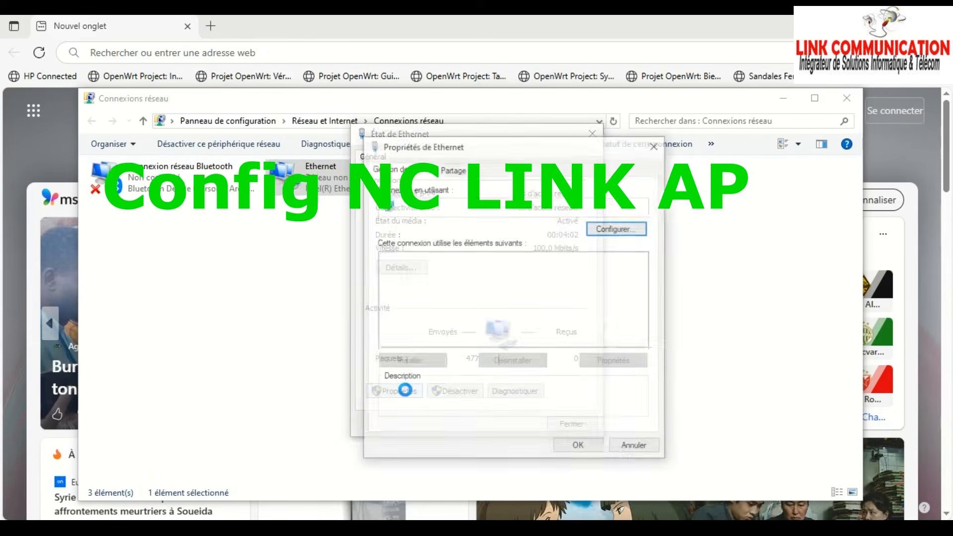
pyautogui.click(513, 295)
pyautogui.doubleClick(513, 295)
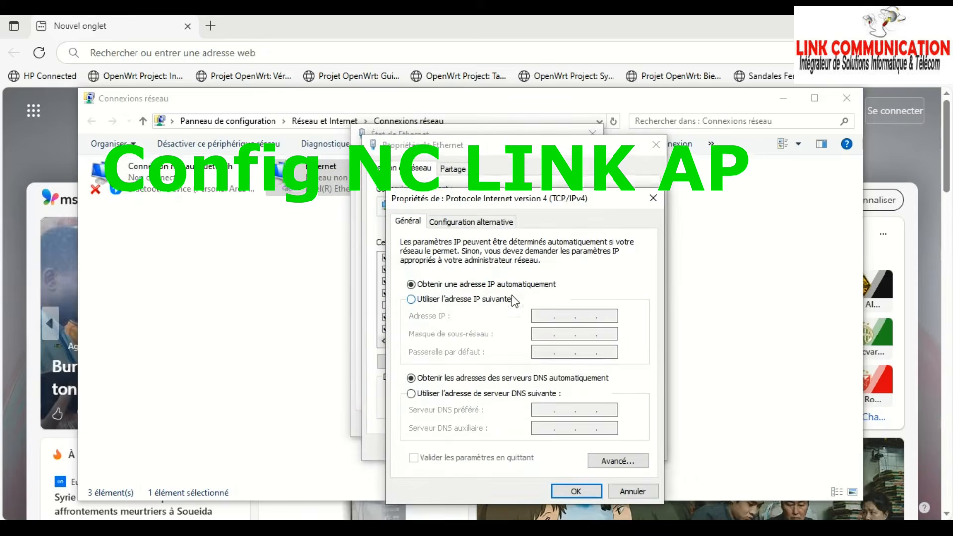
# - Set IPv4 manually to 192.168.188.54 with mask 255.255.255.0 and confirm all dialogs
pyautogui.click(511, 298)
pyautogui.click(540, 316)
pyautogui.write('192 . 168 . ')
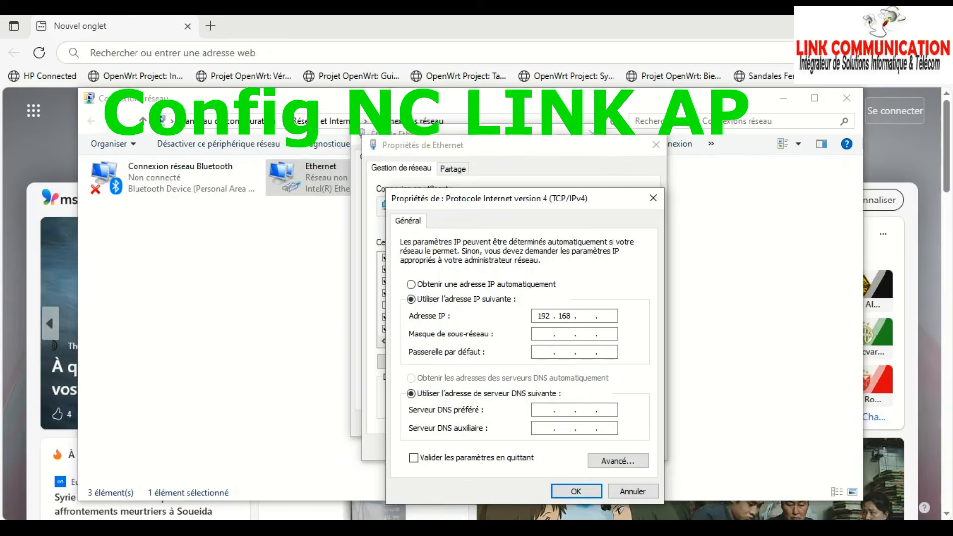
pyautogui.write('188 . 54')
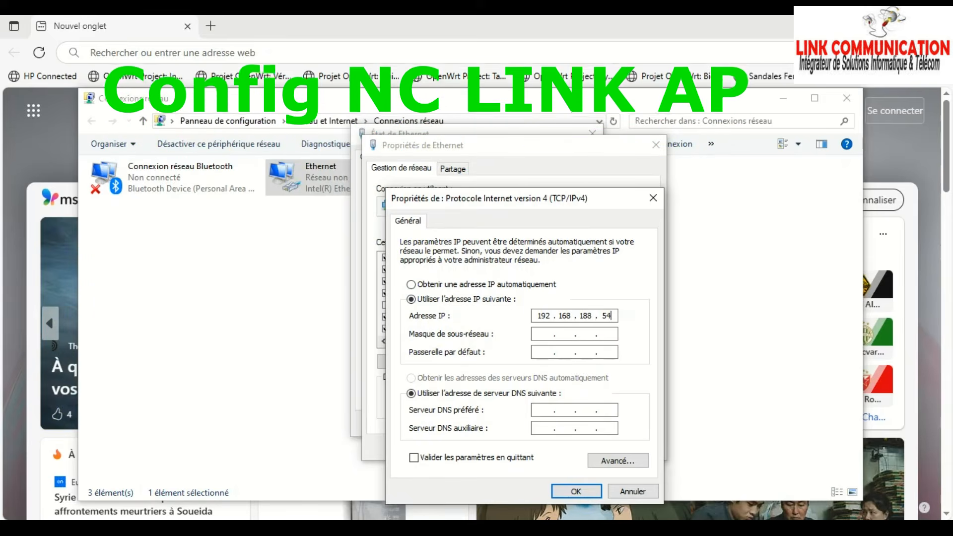
pyautogui.click(571, 334)
pyautogui.click(576, 492)
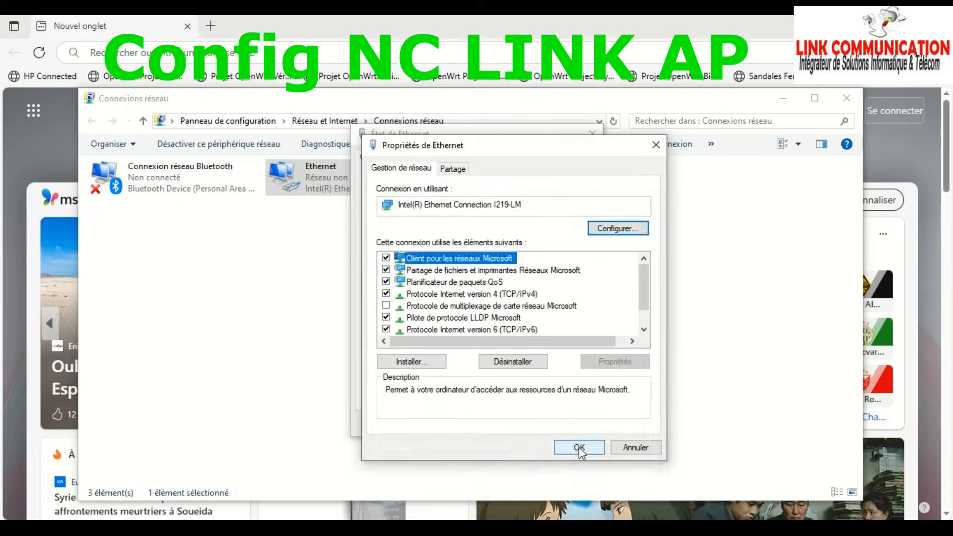
pyautogui.click(579, 448)
pyautogui.click(582, 426)
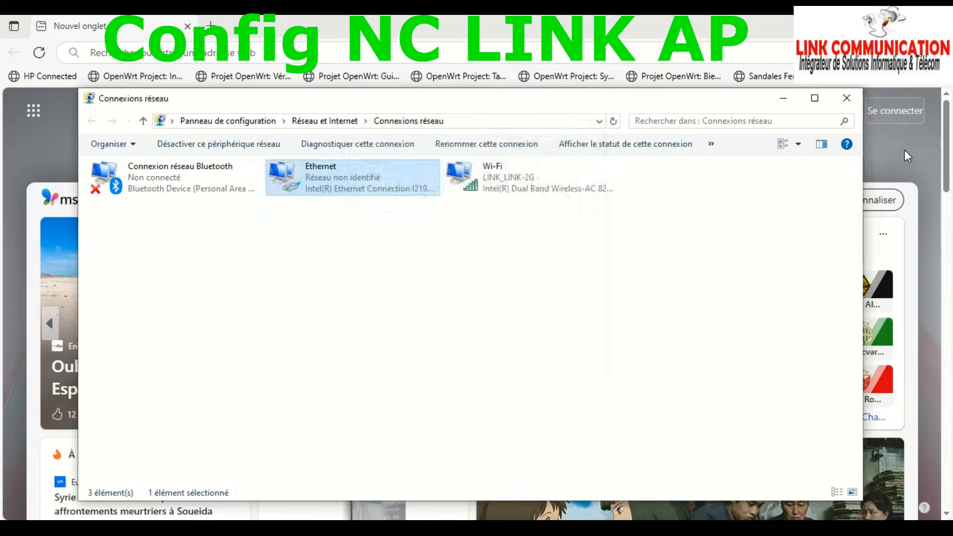
pyautogui.click(907, 160)
# - Load the CPE login page at 192.168.188.253 and enter the device password
pyautogui.click(258, 55)
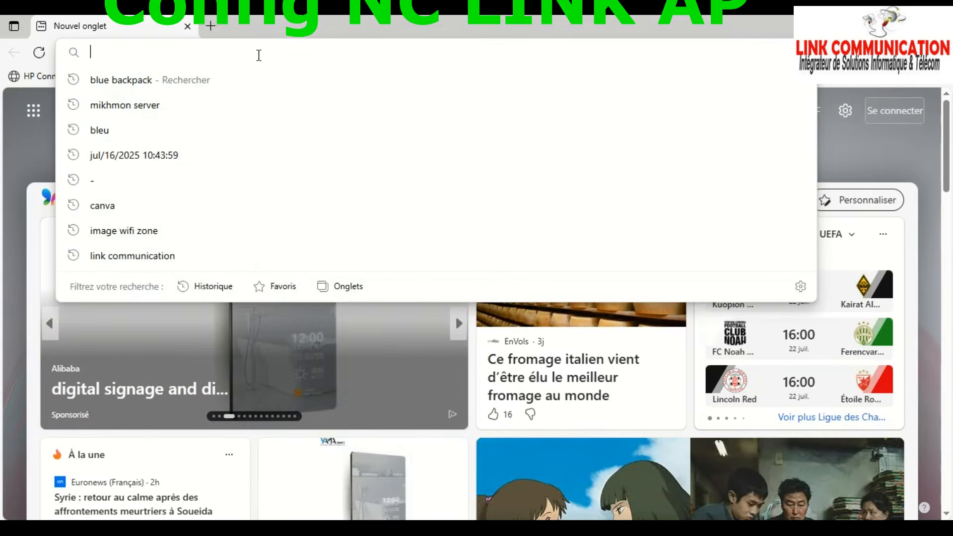
pyautogui.write('192')
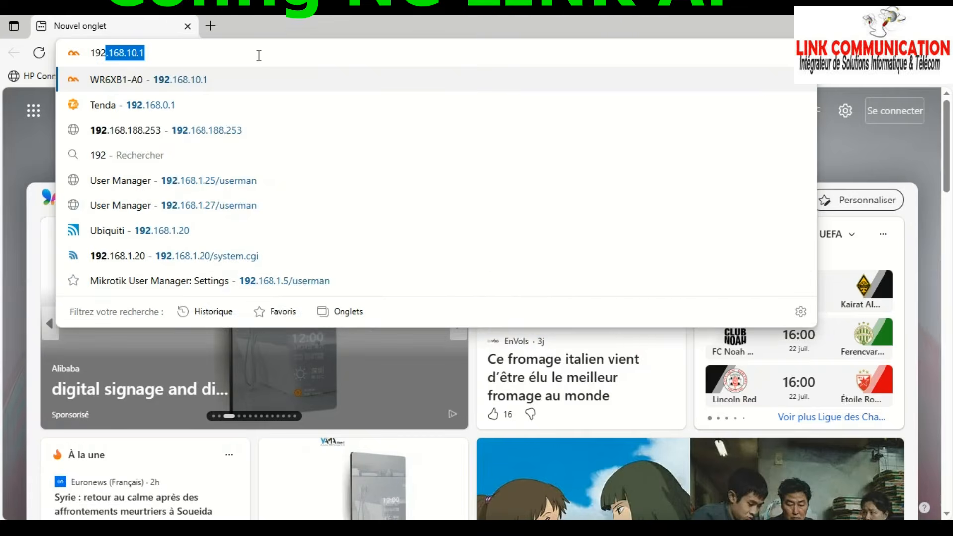
pyautogui.write('.16')
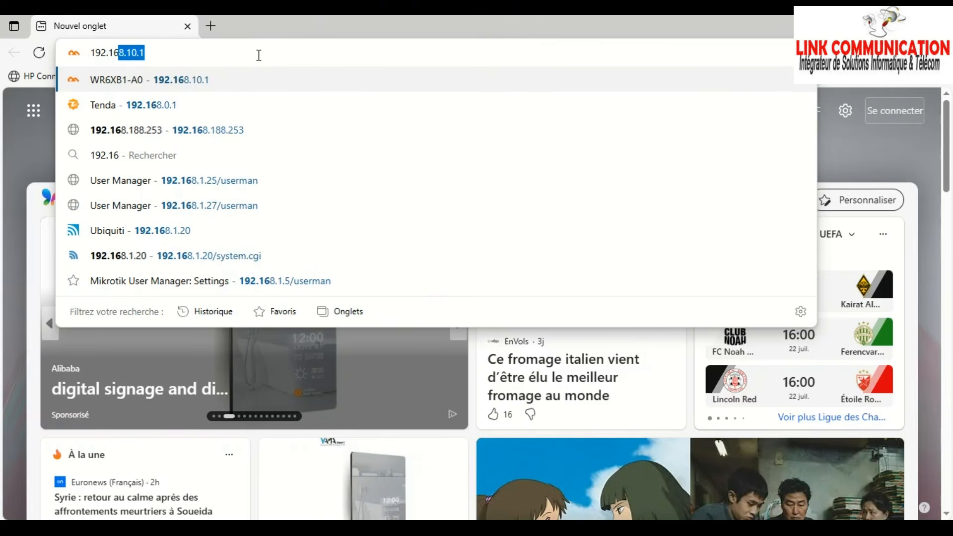
pyautogui.write('8.1')
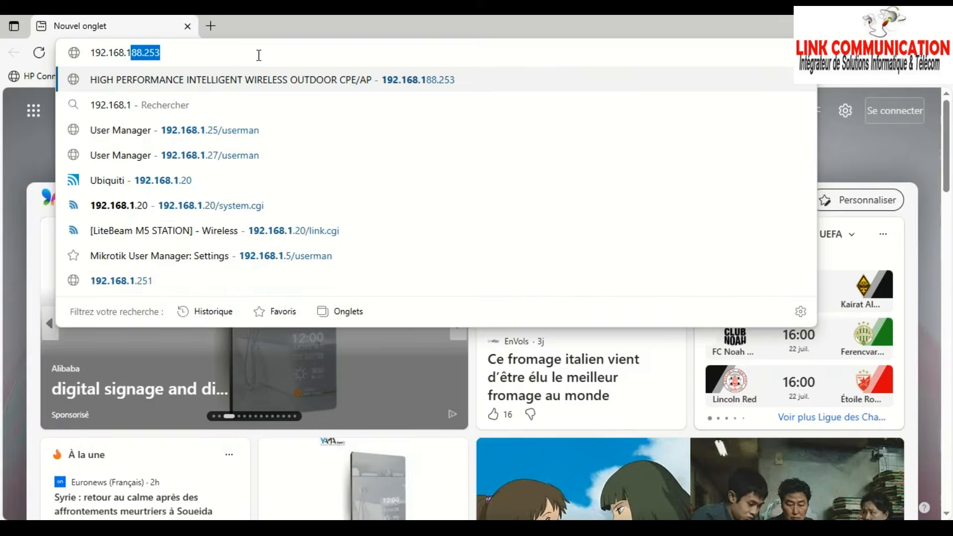
pyautogui.write('88')
pyautogui.press('Return')
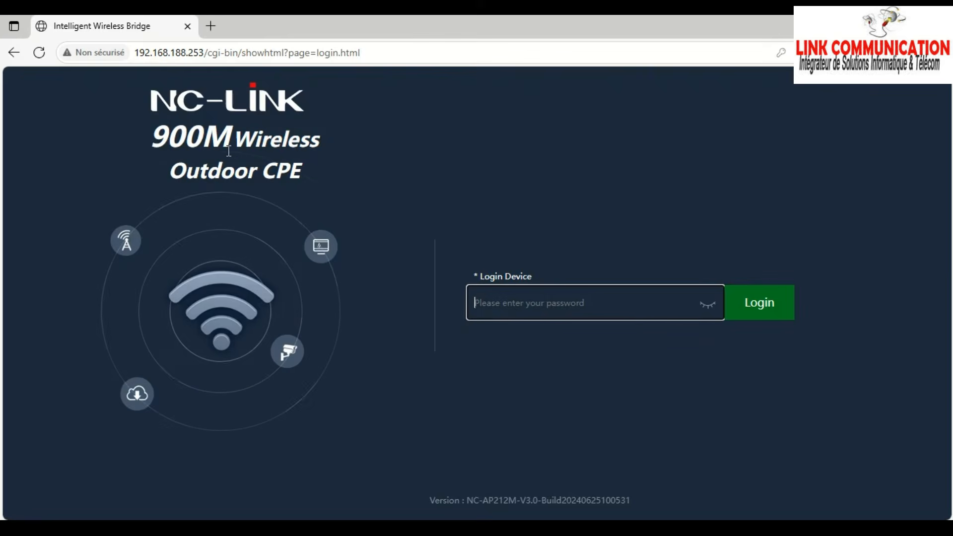
pyautogui.click(523, 311)
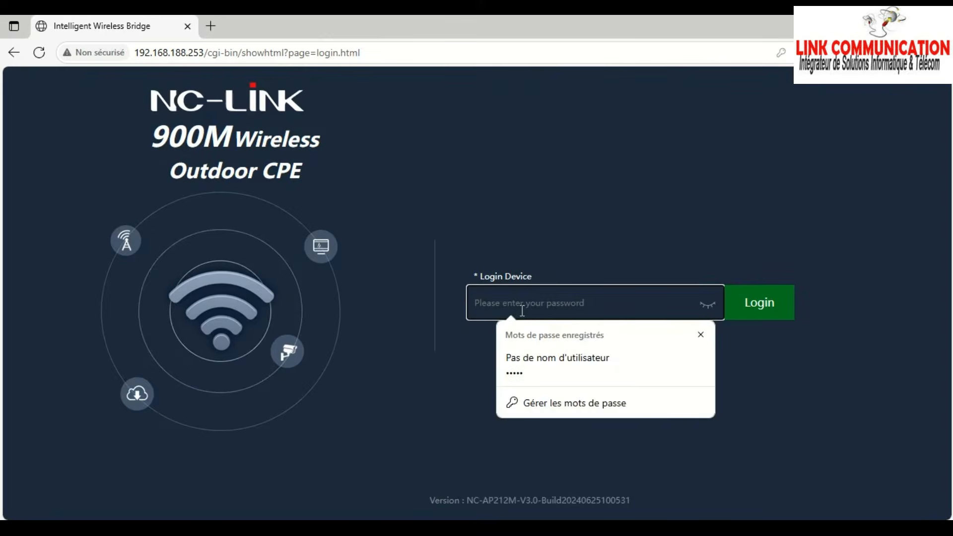
pyautogui.write('ad')
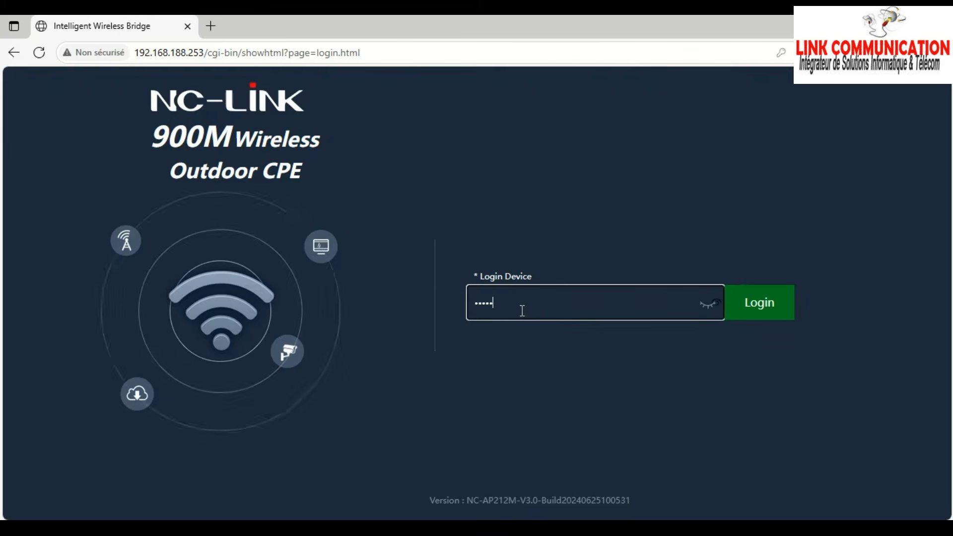
# - Log in to the first CPE and start the wizard's AP Mode setup
pyautogui.click(767, 309)
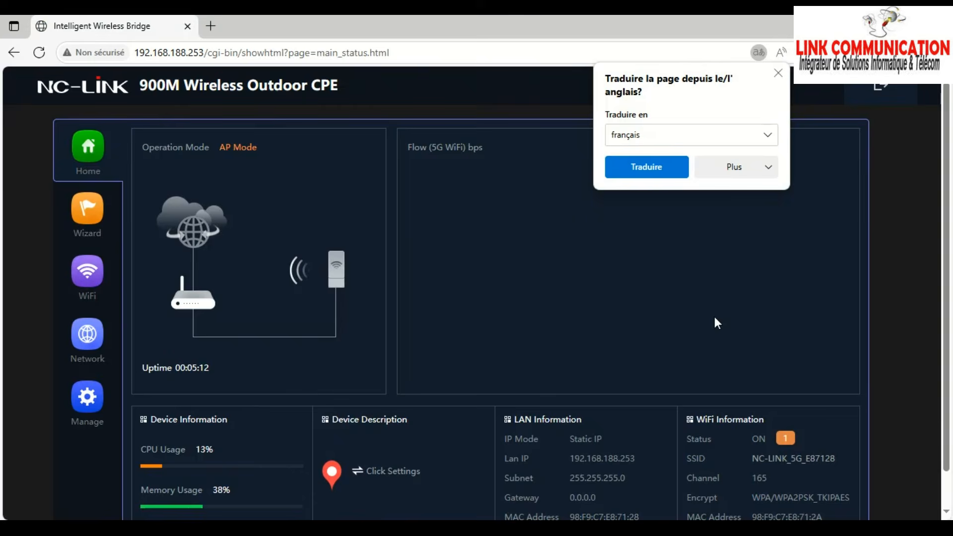
pyautogui.click(778, 73)
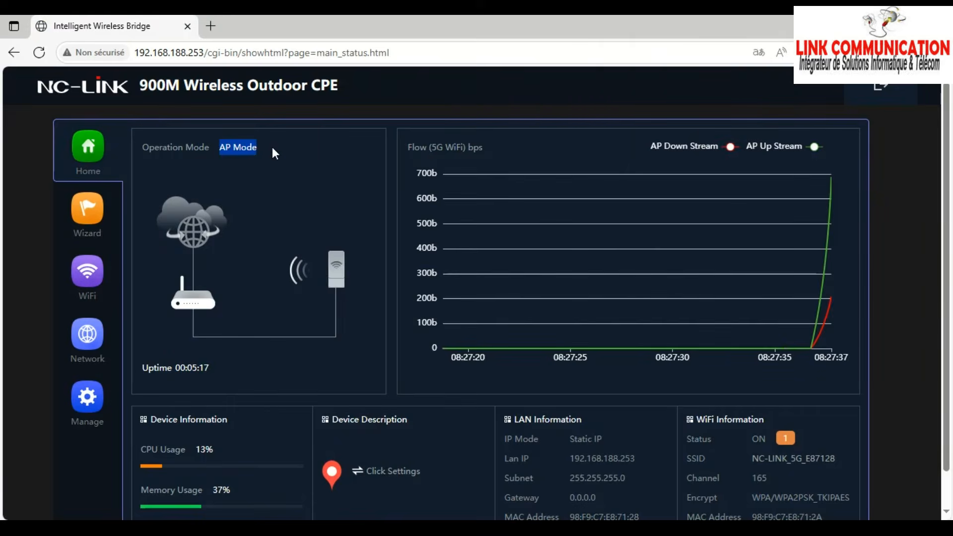
pyautogui.click(251, 150)
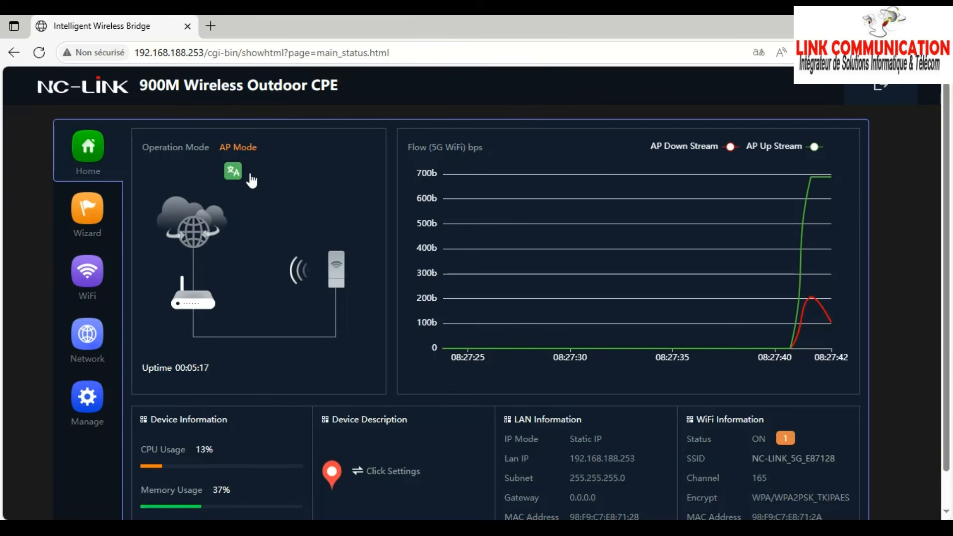
pyautogui.click(91, 217)
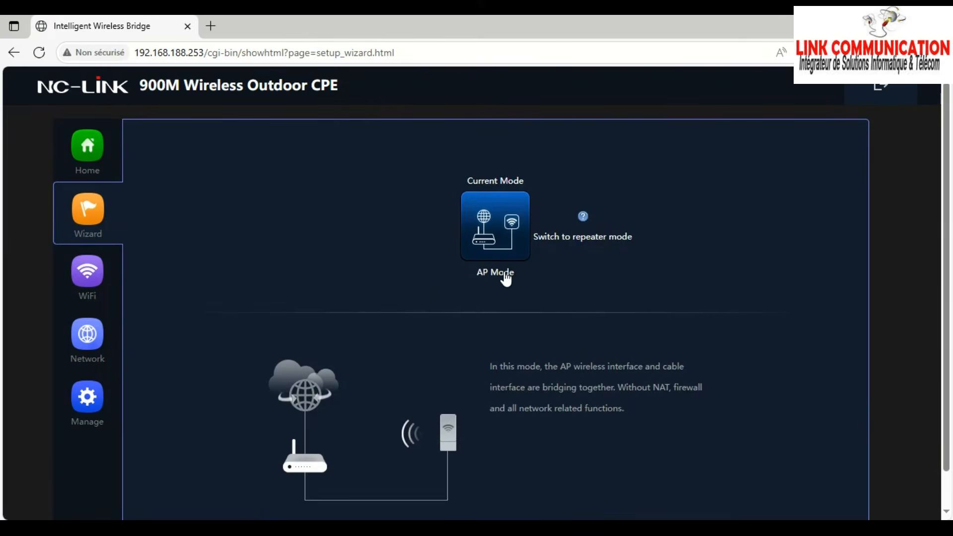
pyautogui.click(500, 222)
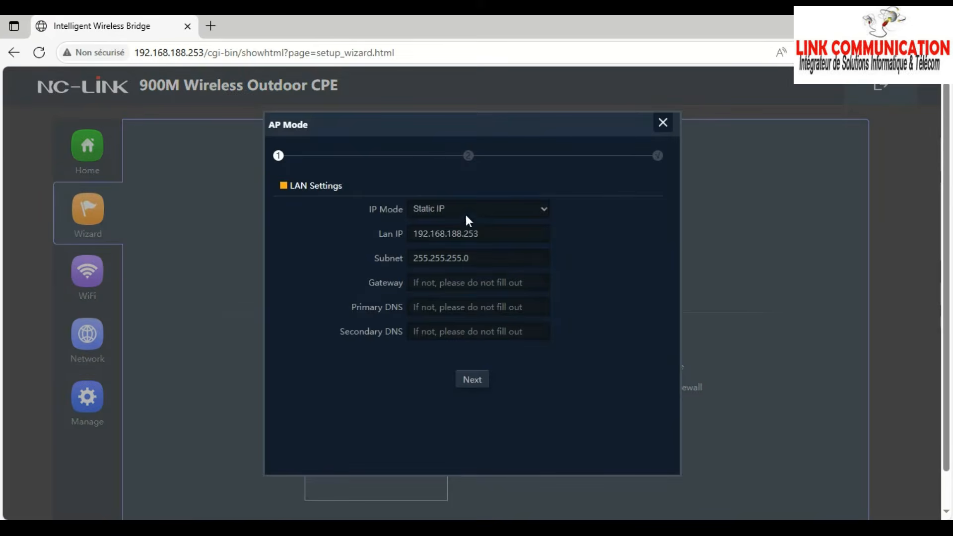
# - Keep LAN at static 192.168.188.253 / 255.255.255.0 with blank gateway and DNS, and continue
pyautogui.moveTo(493, 240); pyautogui.dragTo(441, 239)
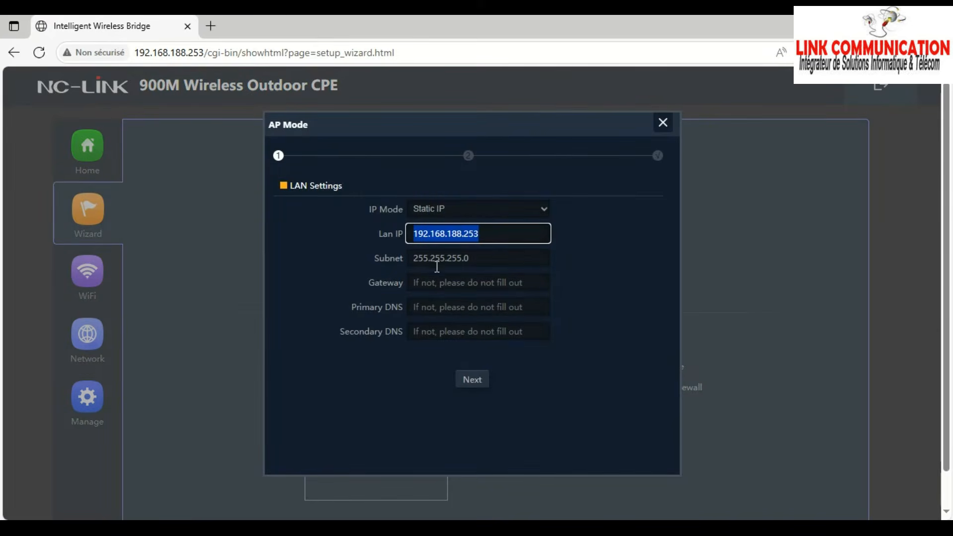
pyautogui.click(440, 284)
pyautogui.click(423, 312)
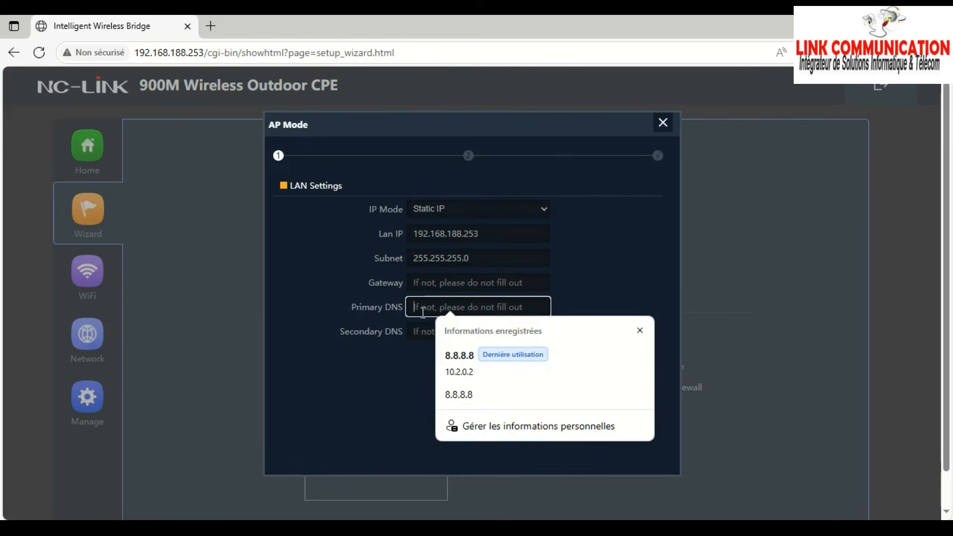
pyautogui.click(421, 330)
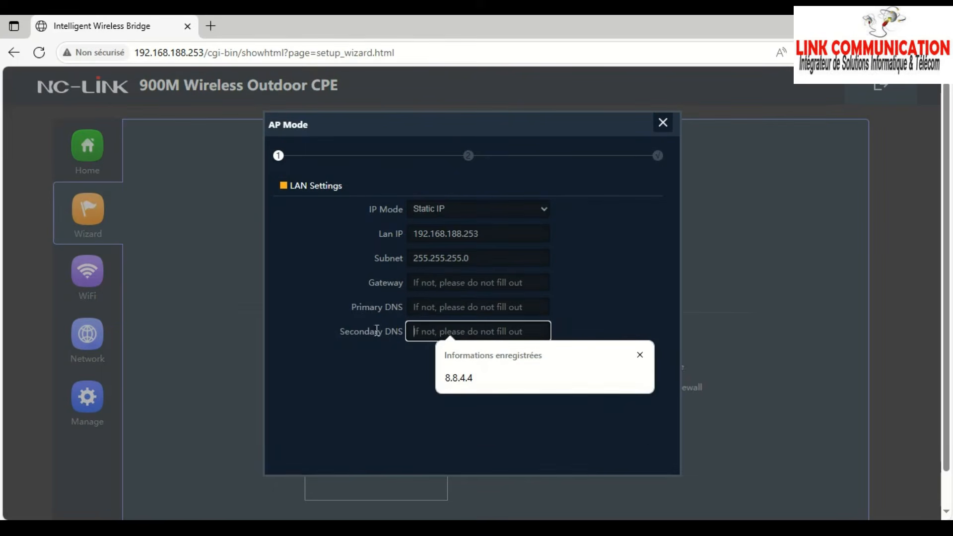
pyautogui.click(349, 325)
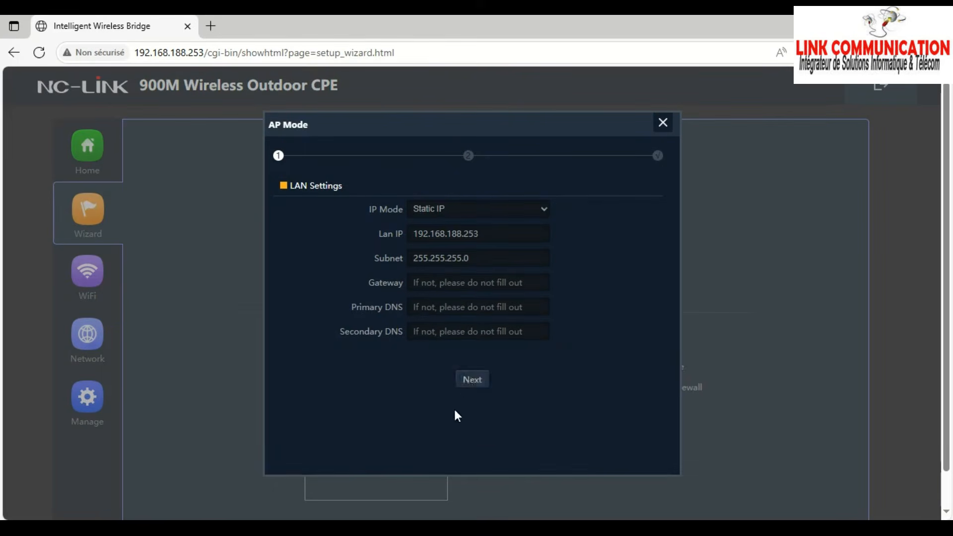
pyautogui.click(472, 382)
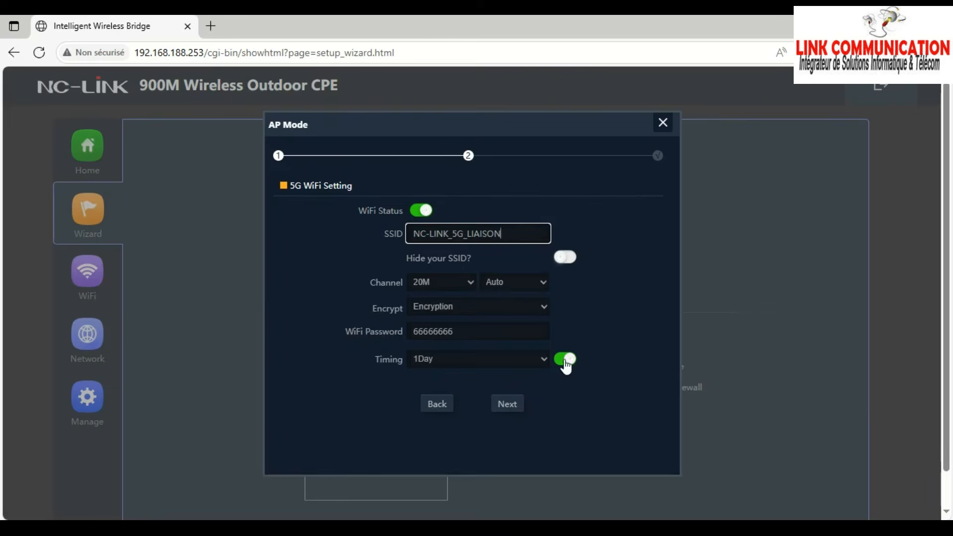
# - Switch off Timing, set NC-LINK_5G_LIAISON encryption to Open, and apply the AP setup
pyautogui.click(562, 360)
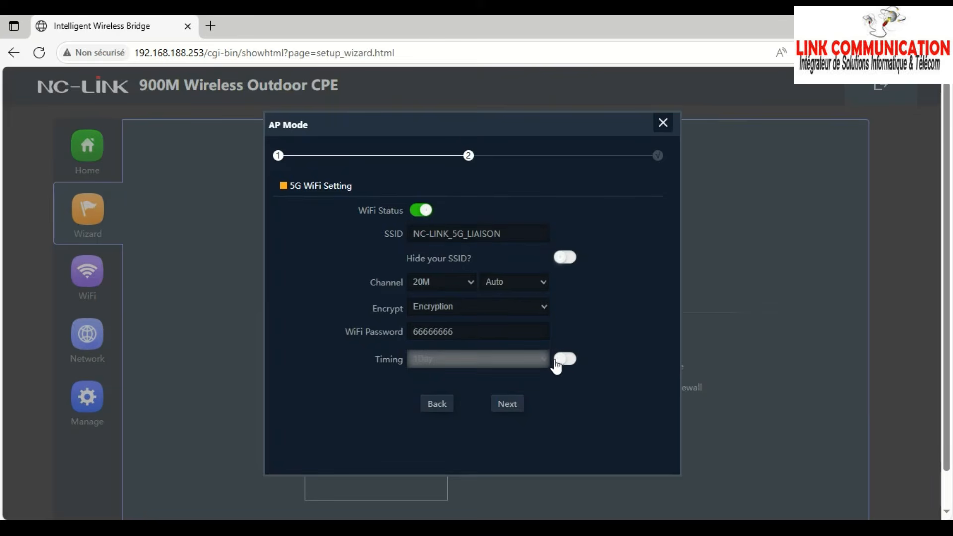
pyautogui.click(461, 308)
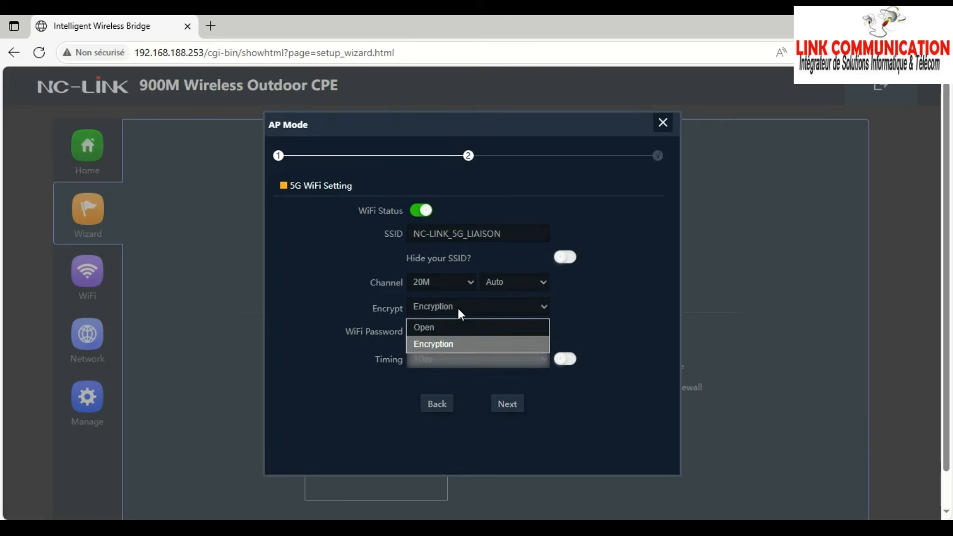
pyautogui.click(442, 341)
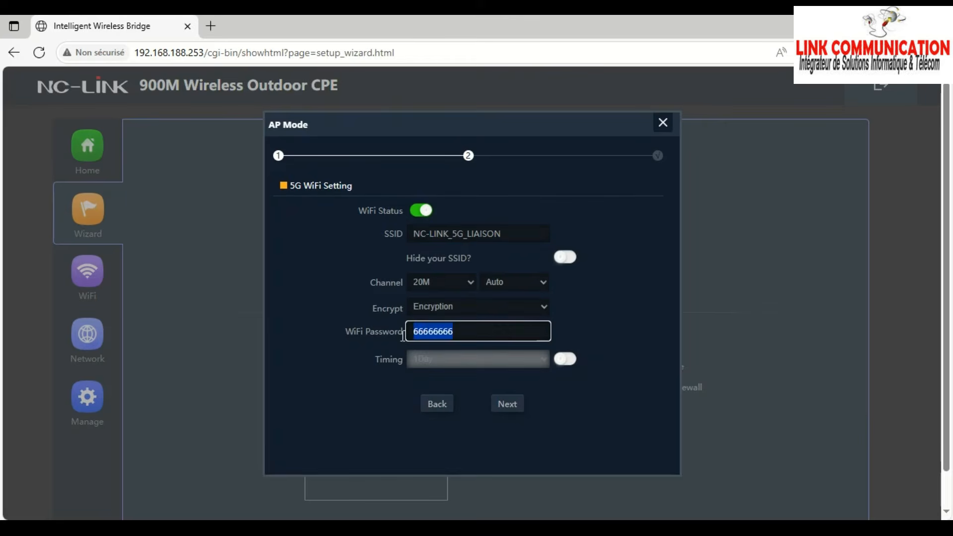
pyautogui.click(447, 306)
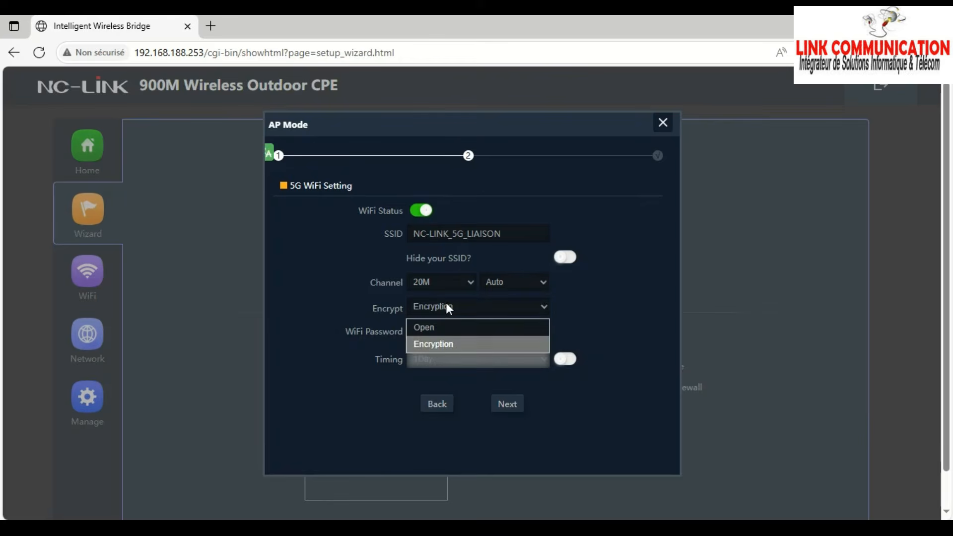
pyautogui.click(434, 326)
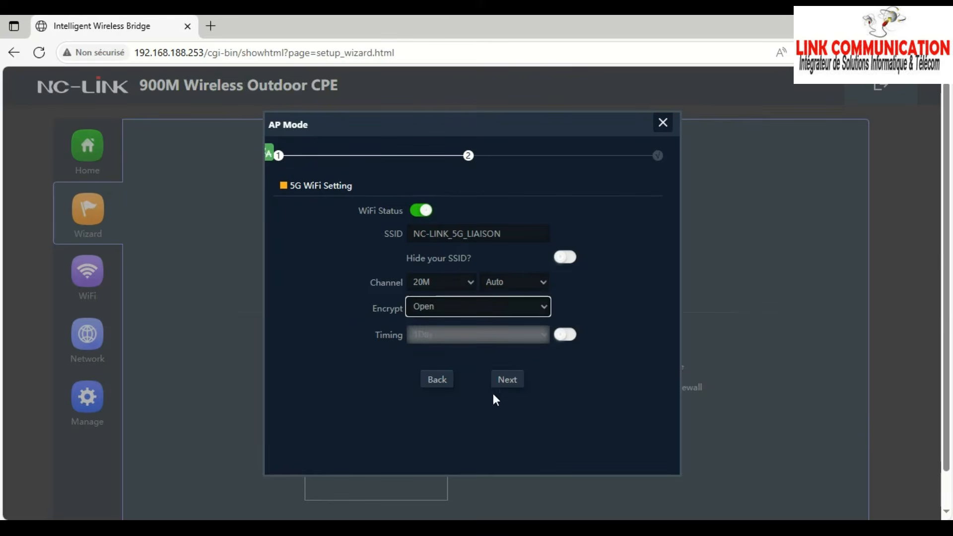
pyautogui.click(510, 377)
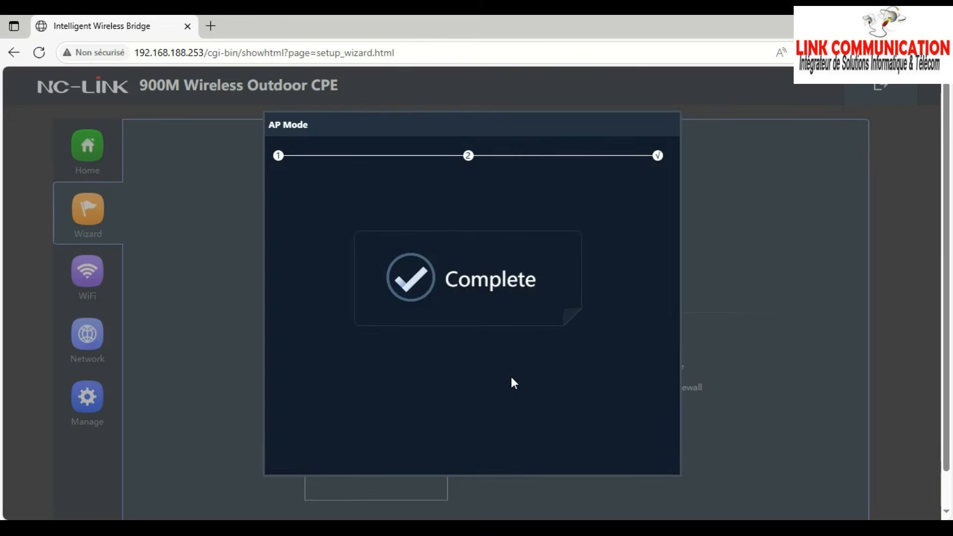
pyautogui.click(210, 26)
# - Log in to the second CPE at 192.168.188.100 with the device password
pyautogui.click(217, 50)
pyautogui.write('192')
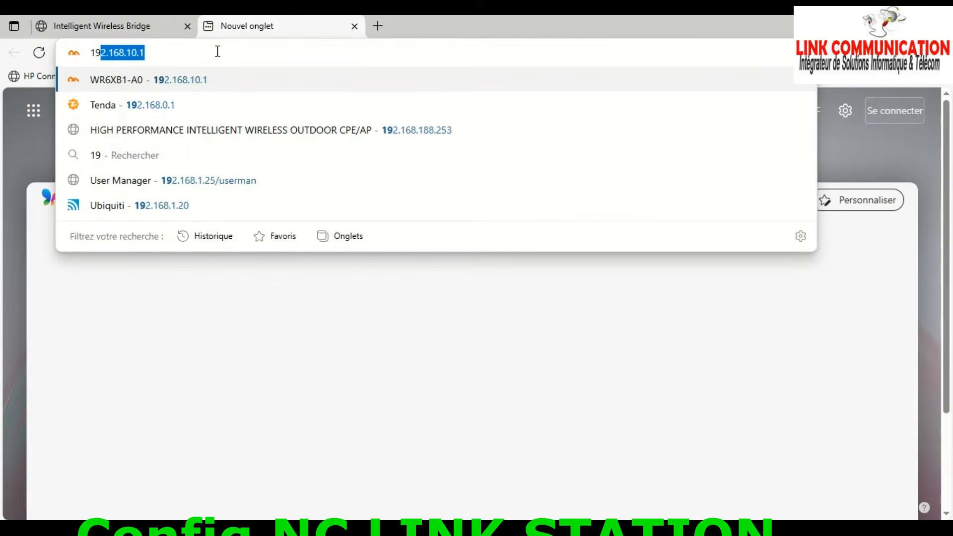
pyautogui.write('.1')
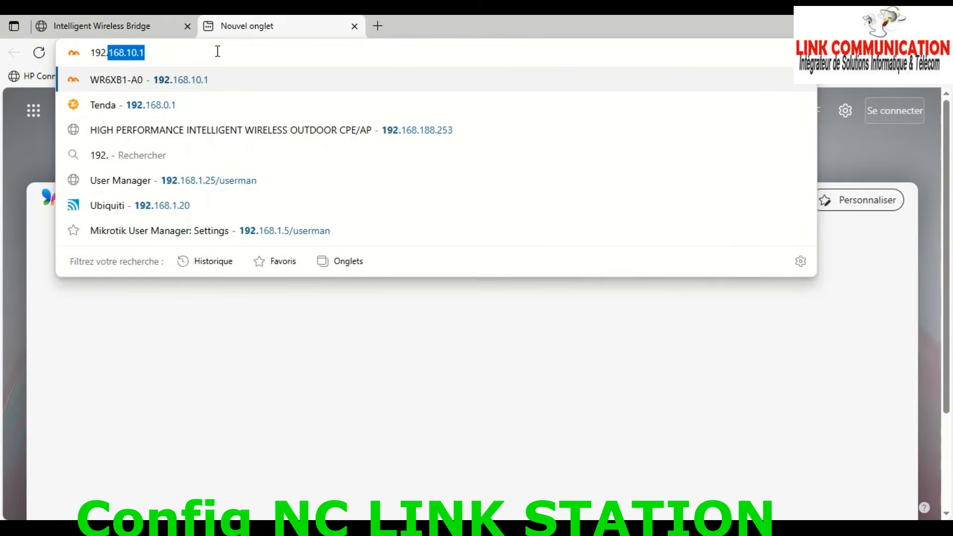
pyautogui.write('68.')
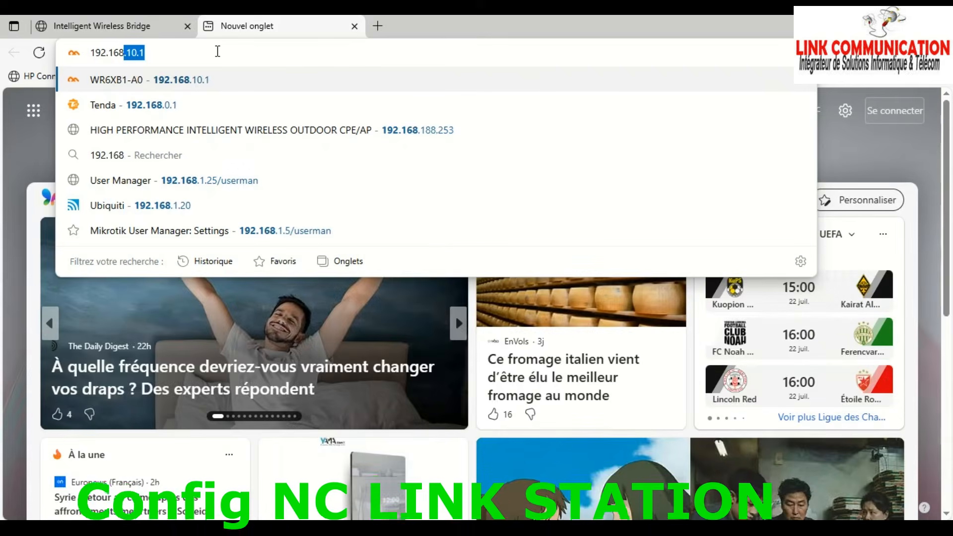
pyautogui.write('188')
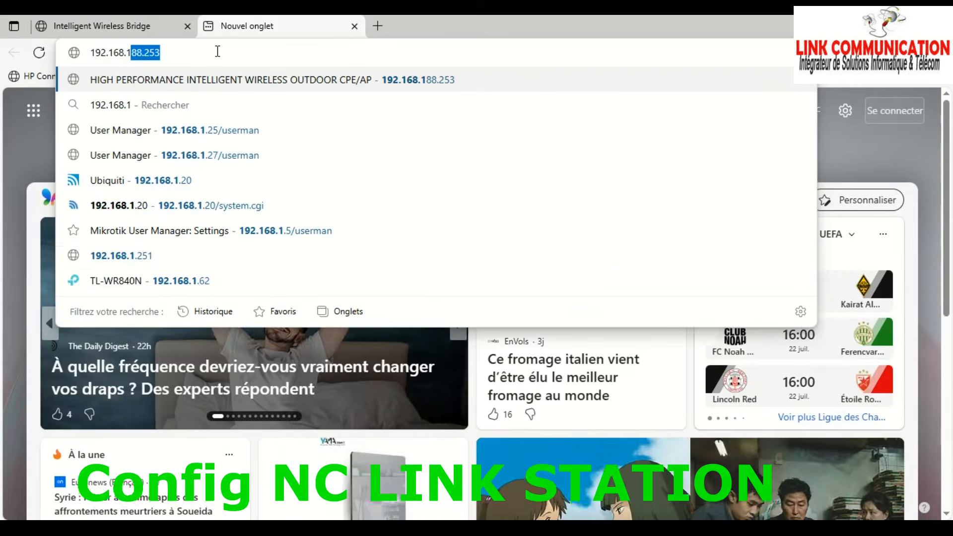
pyautogui.write('.100')
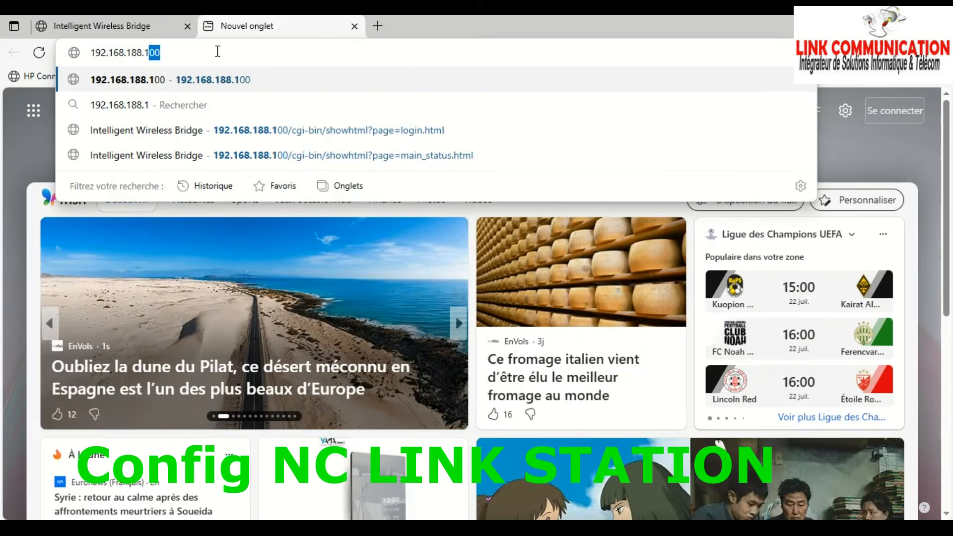
pyautogui.press('Return')
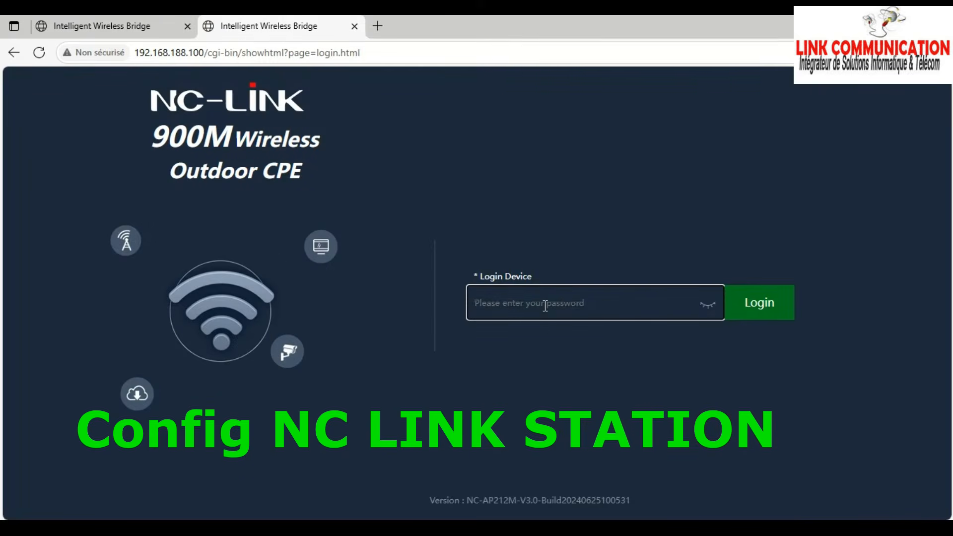
pyautogui.write('admin')
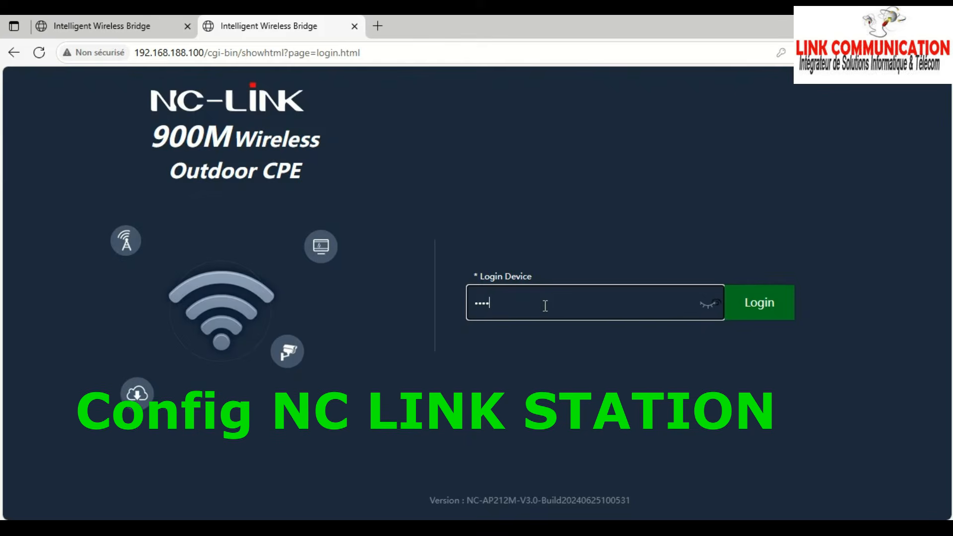
pyautogui.click(769, 303)
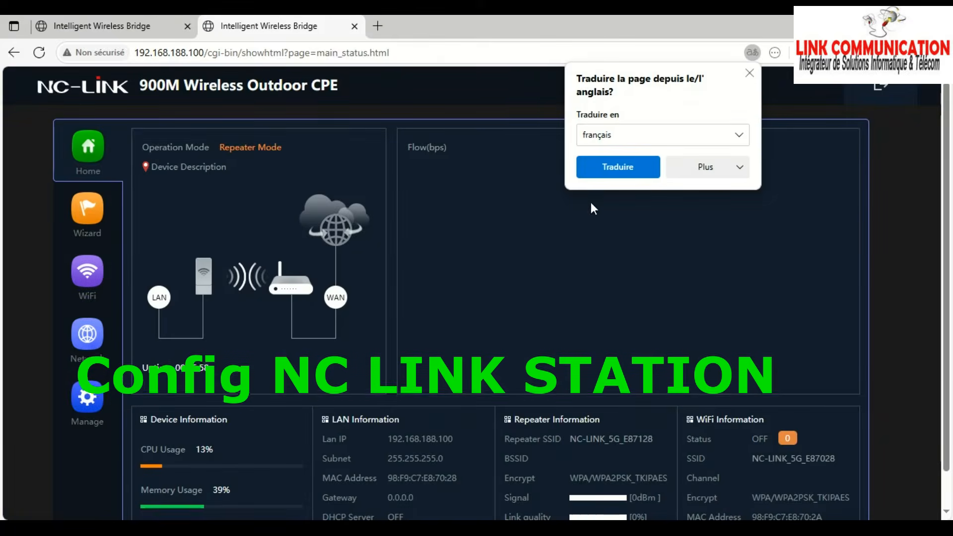
# - Dismiss the translation offer and open the wizard's Repeater Mode settings
pyautogui.click(747, 74)
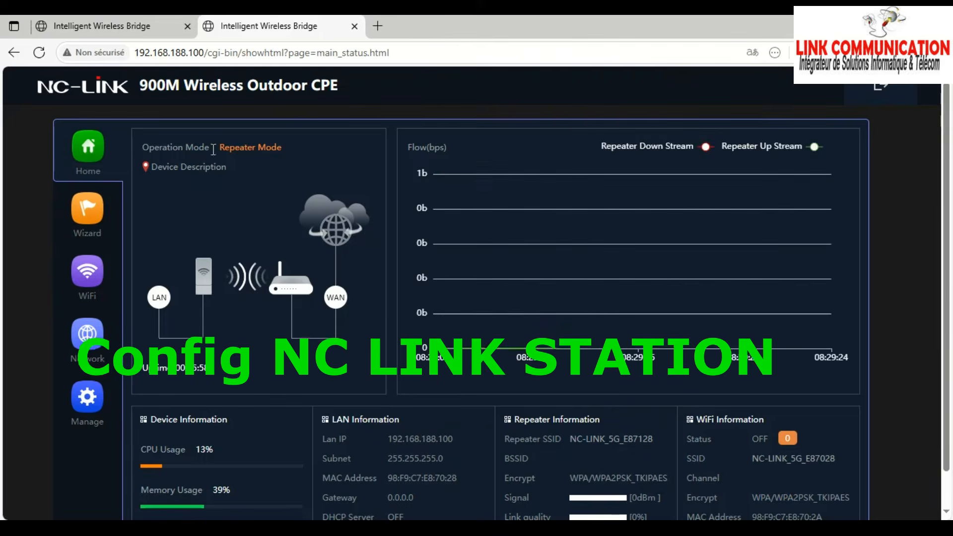
pyautogui.moveTo(216, 149); pyautogui.dragTo(302, 154)
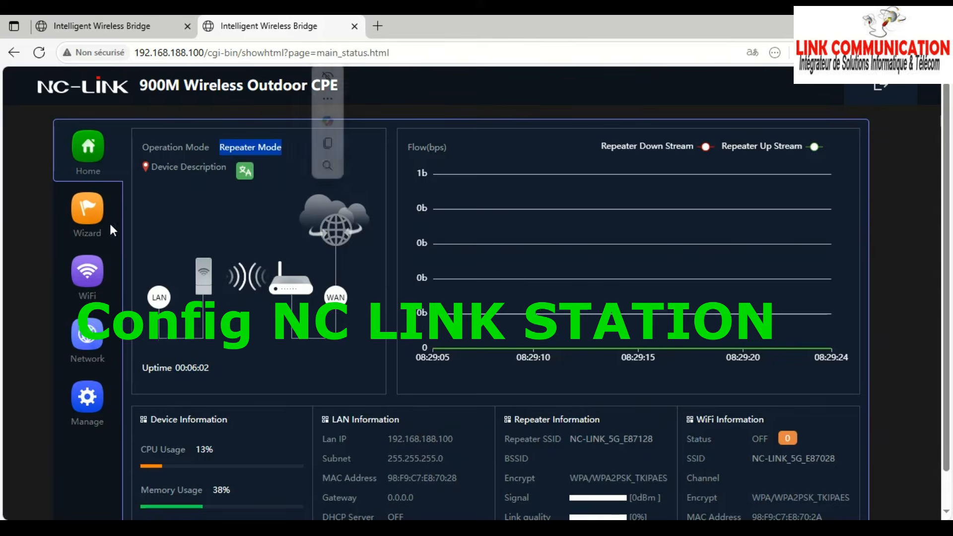
pyautogui.click(87, 211)
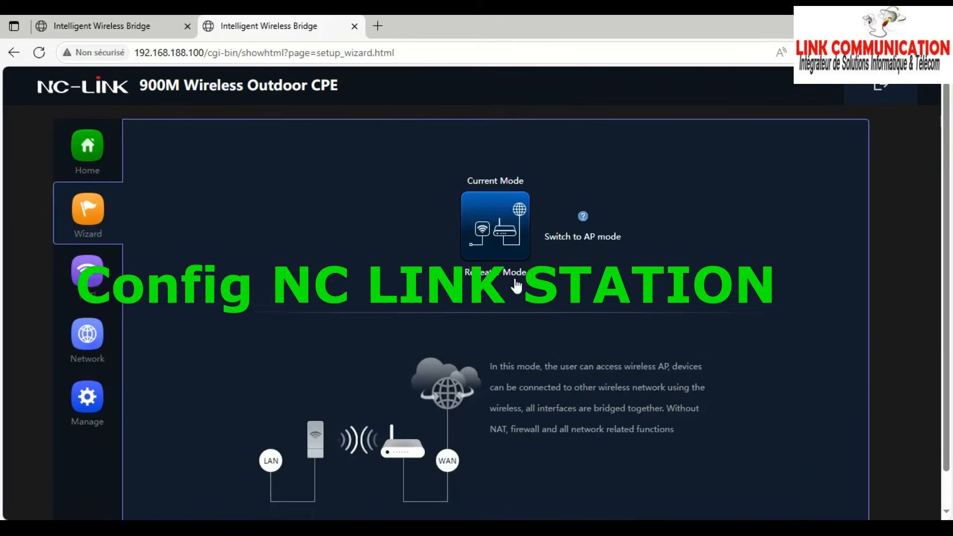
pyautogui.click(517, 236)
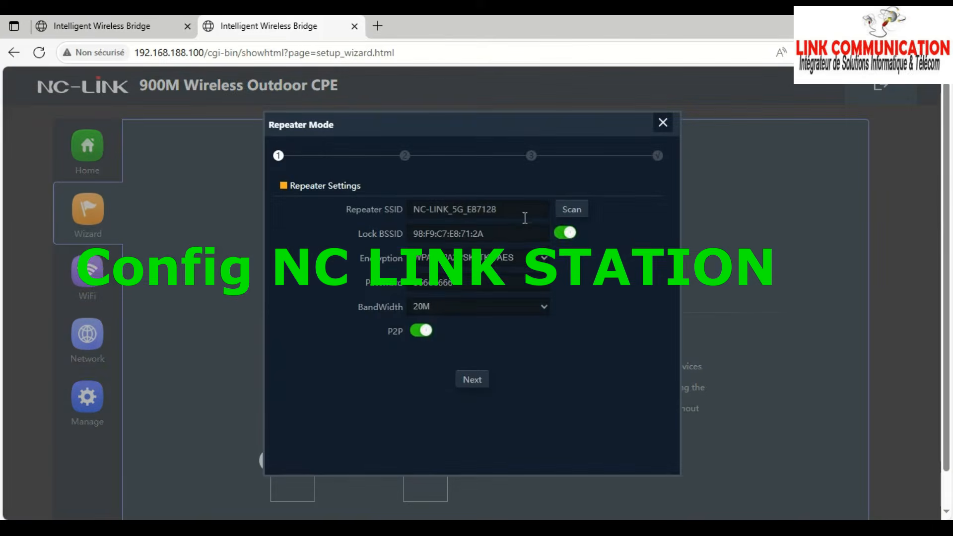
# - Scan and join NC-LINK_5G_LIAISON with Open encryption and P2P off, then continue
pyautogui.click(573, 210)
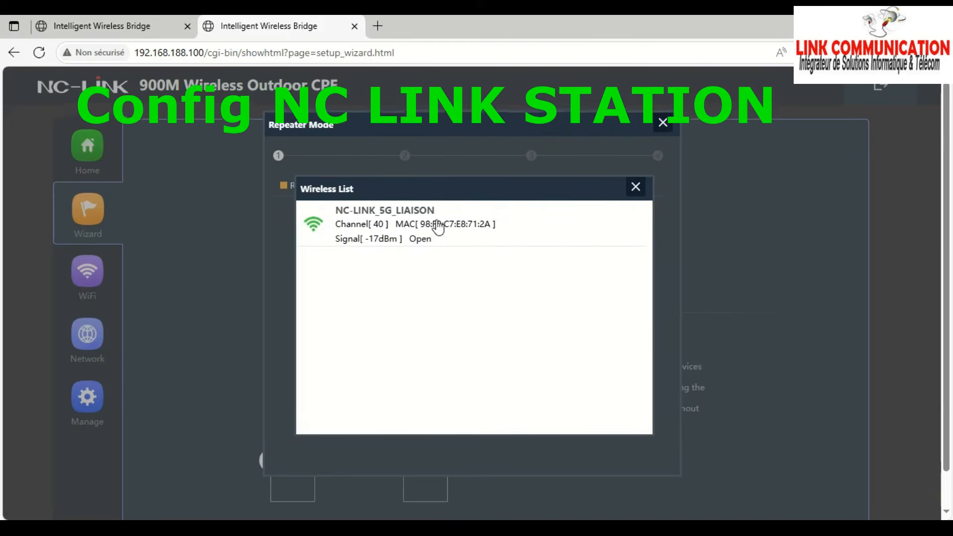
pyautogui.click(401, 222)
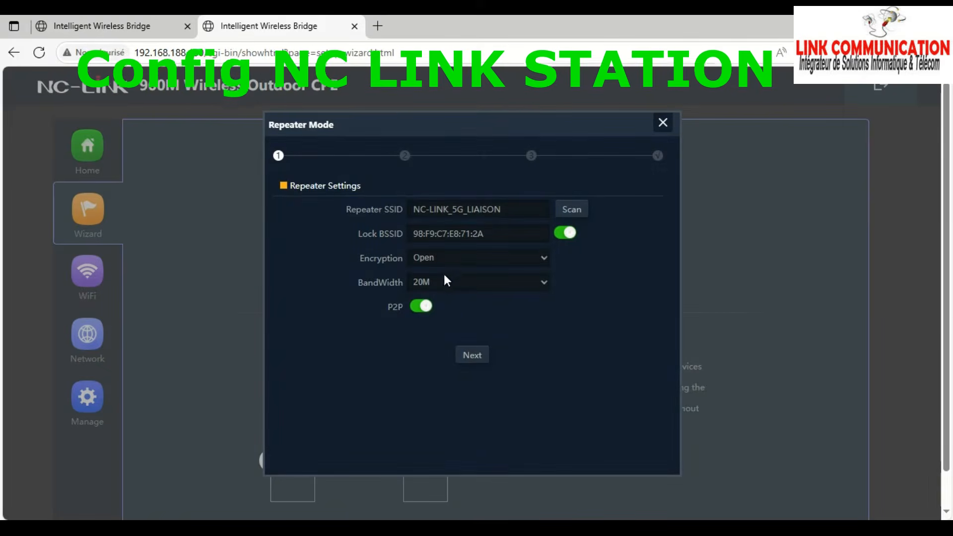
pyautogui.click(457, 258)
pyautogui.click(456, 258)
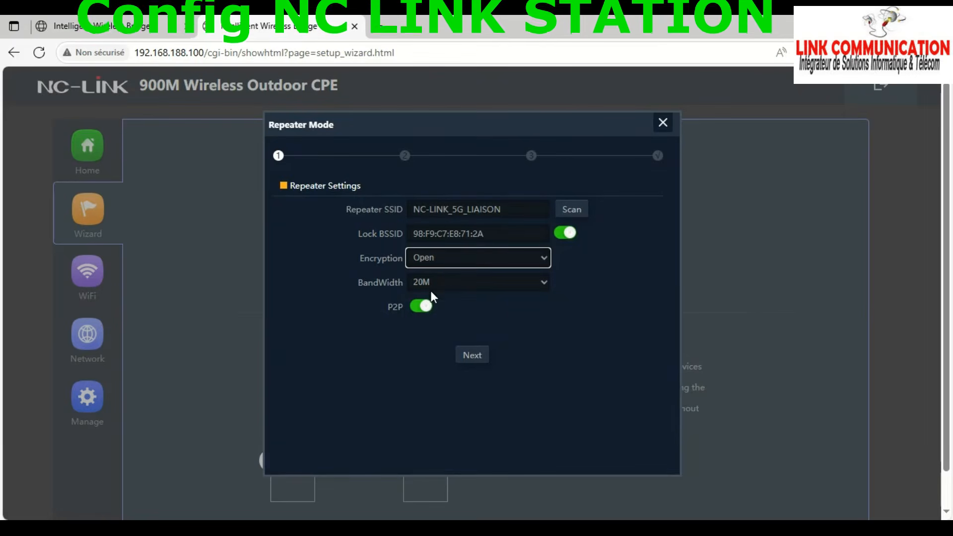
pyautogui.click(419, 310)
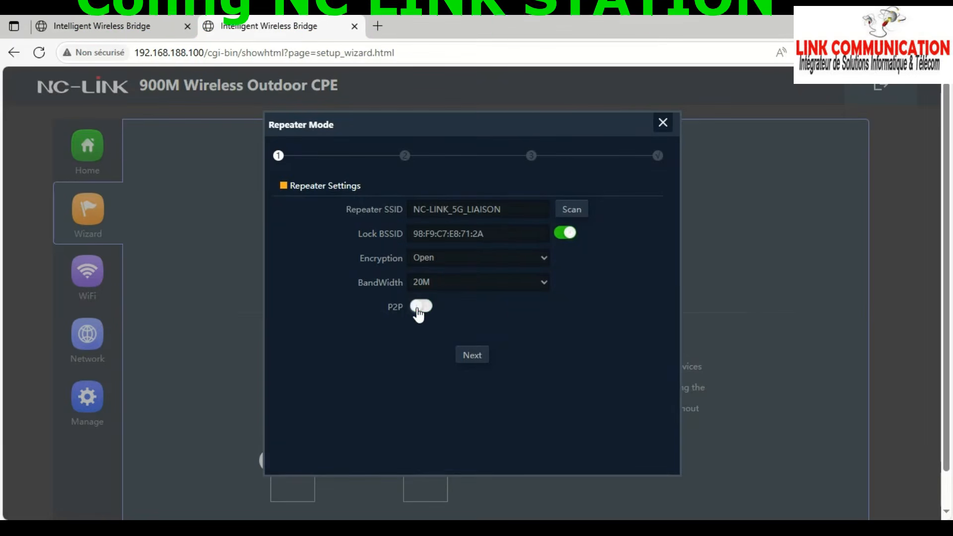
pyautogui.click(472, 356)
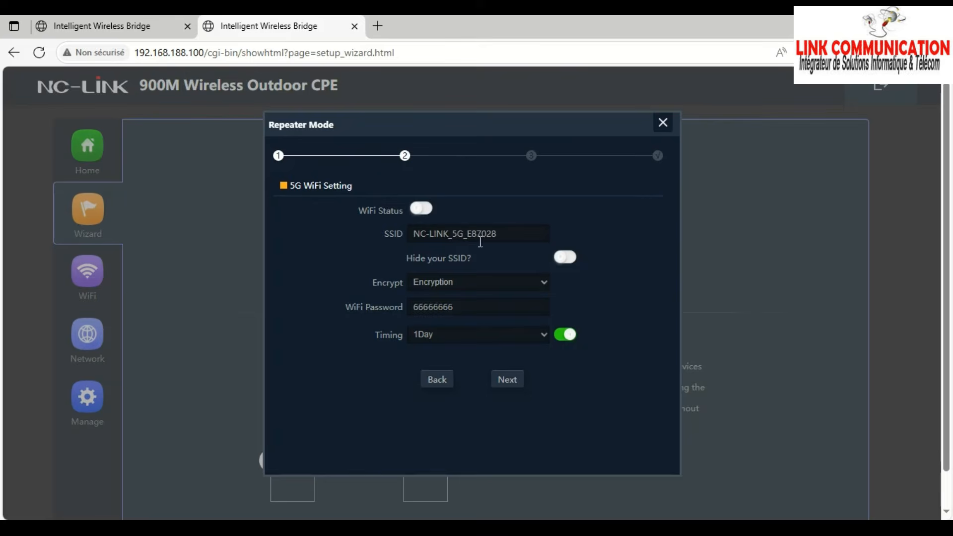
# - Enable the repeater's 5G WiFi and rename its SSID to NC-LINK_5G_LIAISON2
pyautogui.click(426, 214)
pyautogui.doubleClick(490, 234)
pyautogui.moveTo(501, 234); pyautogui.dragTo(468, 236)
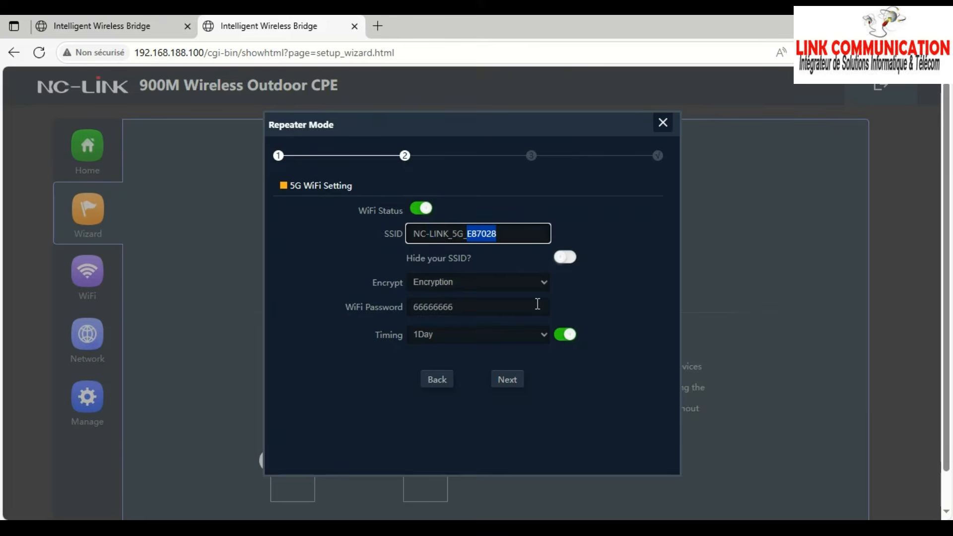
pyautogui.write('LIAISON')
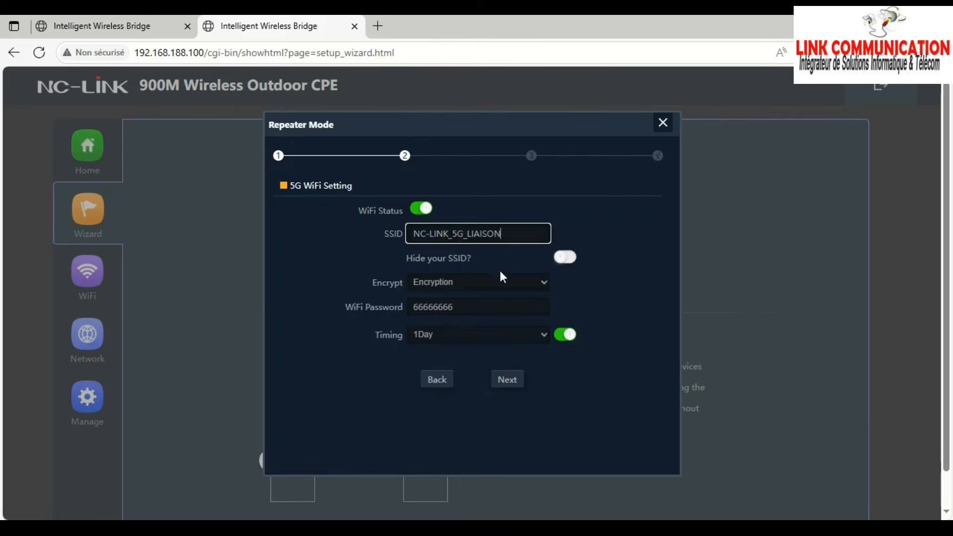
pyautogui.click(422, 210)
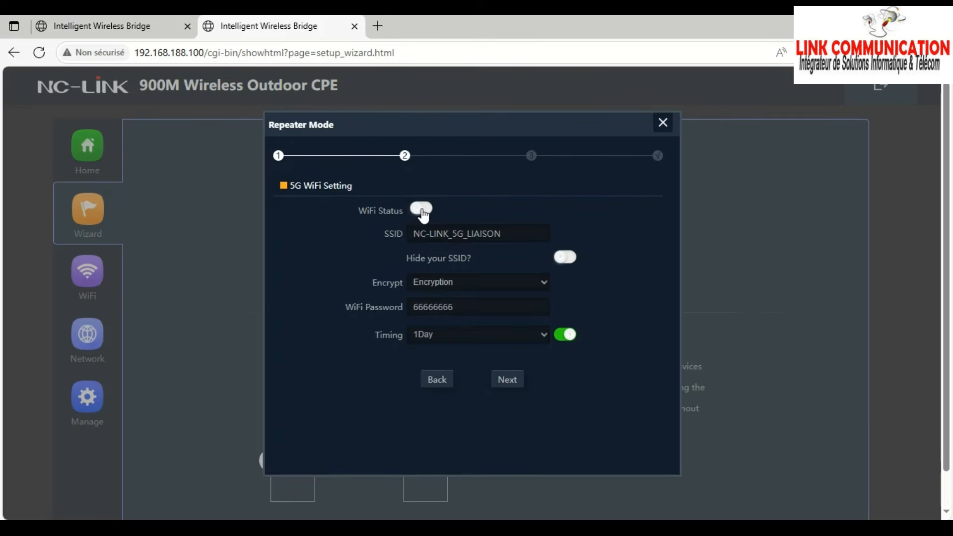
pyautogui.click(426, 211)
pyautogui.click(501, 230)
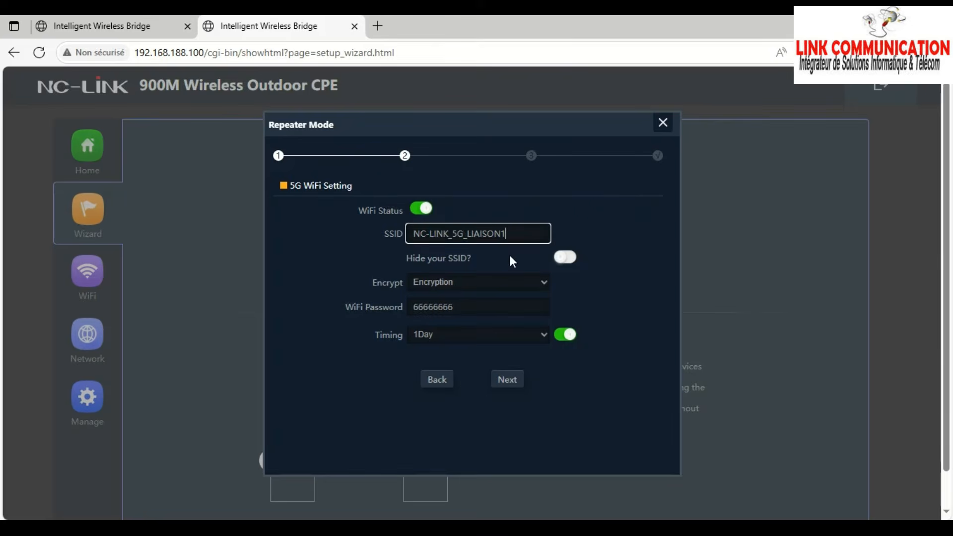
pyautogui.press('BackSpace')
pyautogui.write('2')
# - Set the 5G encryption to Open and switch off Timing before continuing
pyautogui.click(455, 282)
pyautogui.click(429, 306)
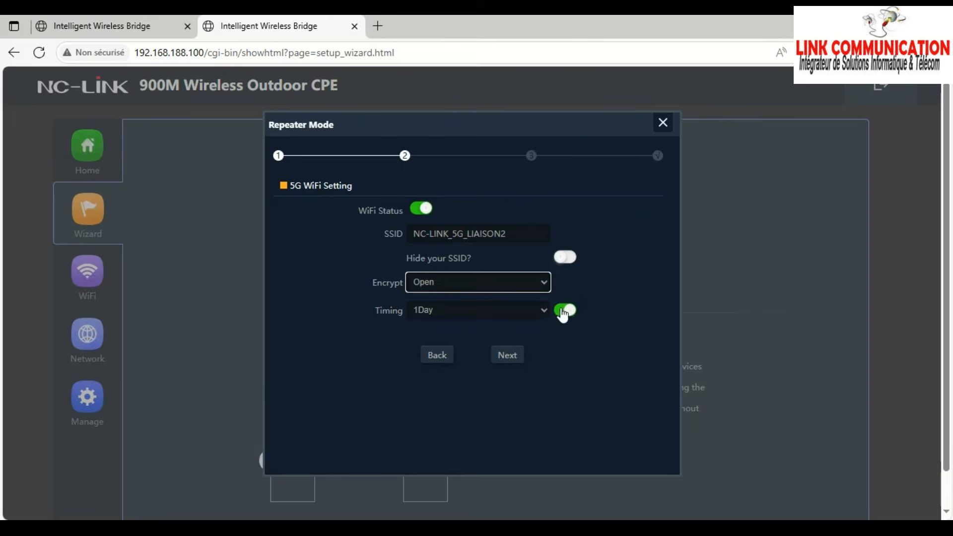
pyautogui.click(565, 311)
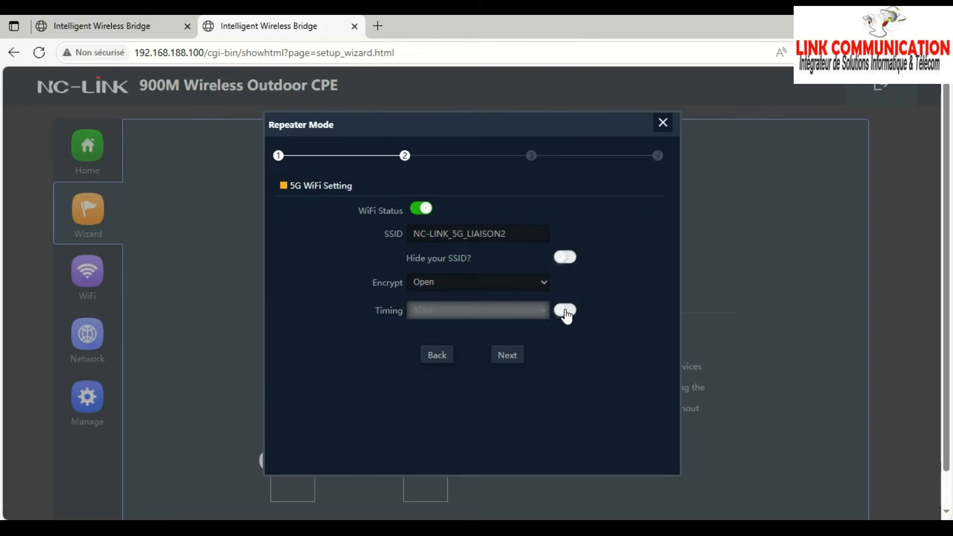
pyautogui.click(508, 355)
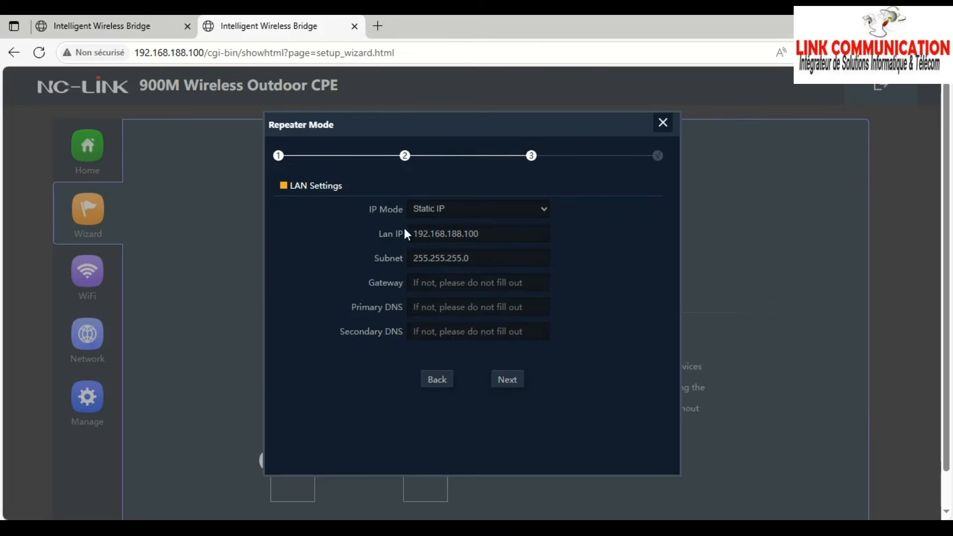
# - Leave LAN at static 192.168.188.100 / 255.255.255.0, gateway and DNS blank, and apply
pyautogui.moveTo(486, 233); pyautogui.dragTo(410, 233)
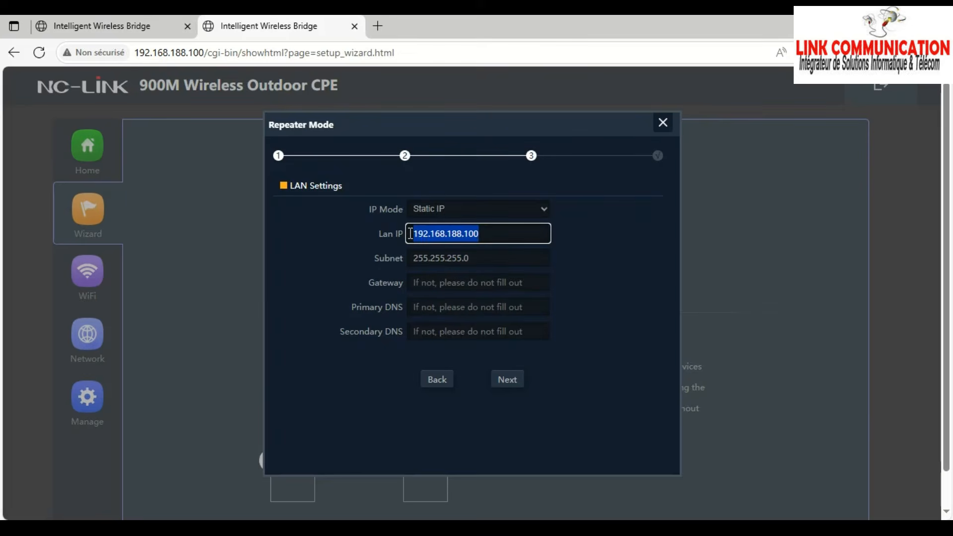
pyautogui.moveTo(498, 262); pyautogui.dragTo(410, 263)
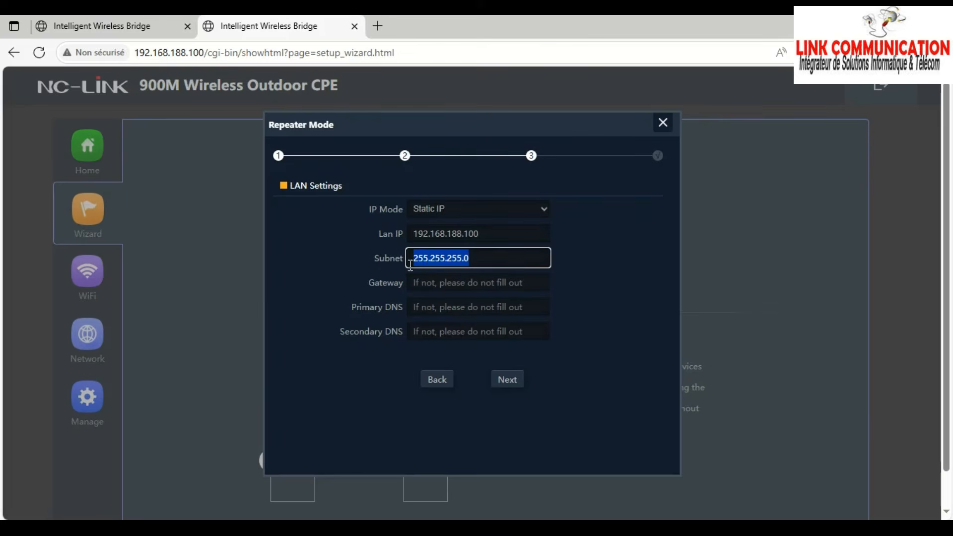
pyautogui.click(450, 284)
pyautogui.click(417, 311)
pyautogui.click(425, 335)
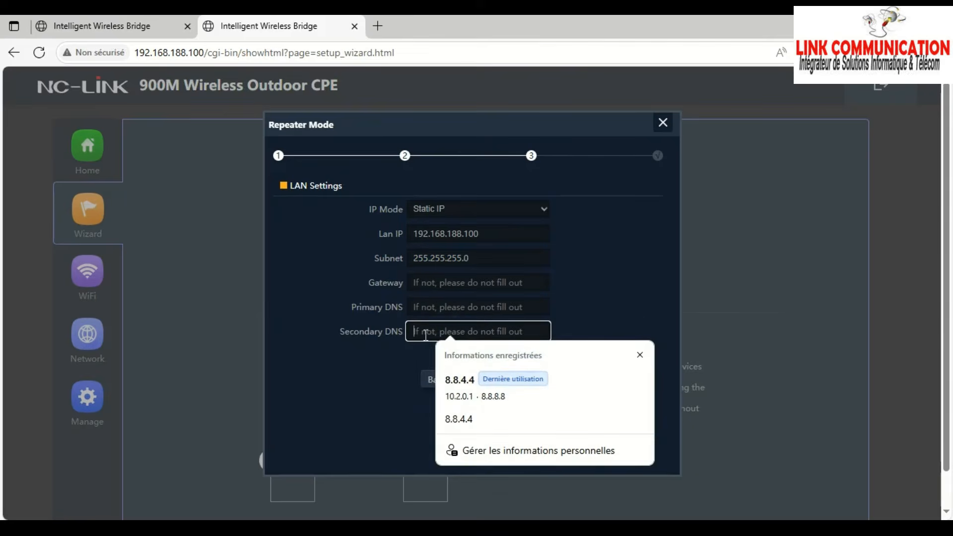
pyautogui.click(379, 383)
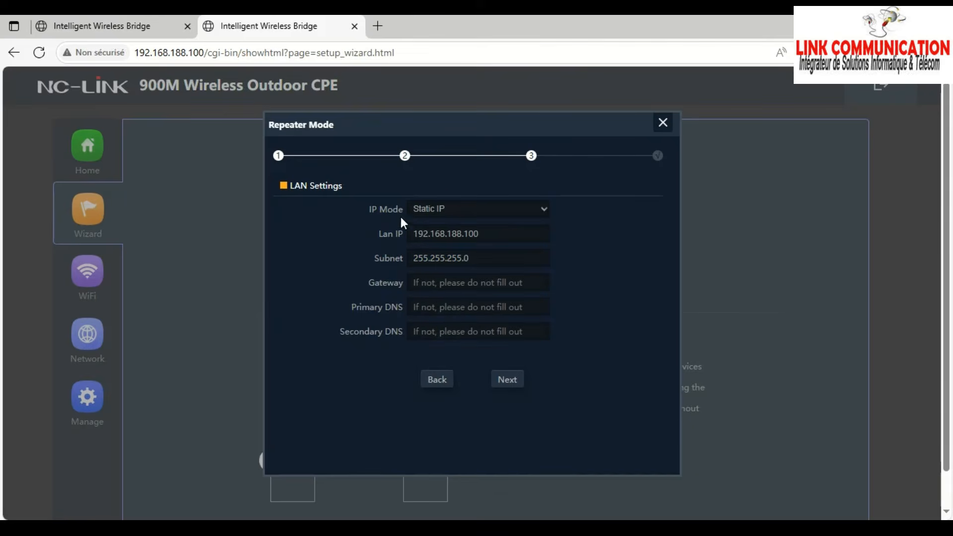
pyautogui.click(509, 380)
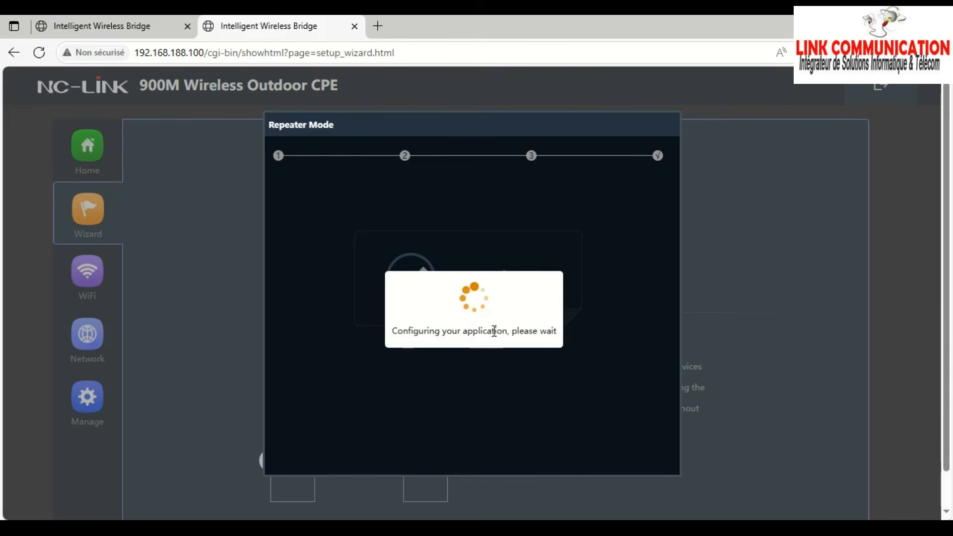
# - Open Network Connections, then log back in to the repeater with the device password
pyautogui.press('super+r')
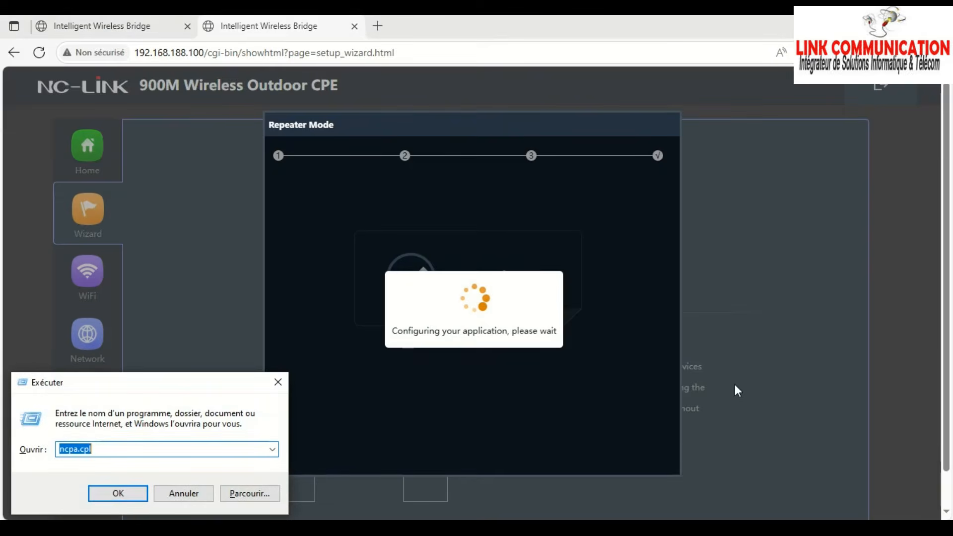
pyautogui.click(128, 500)
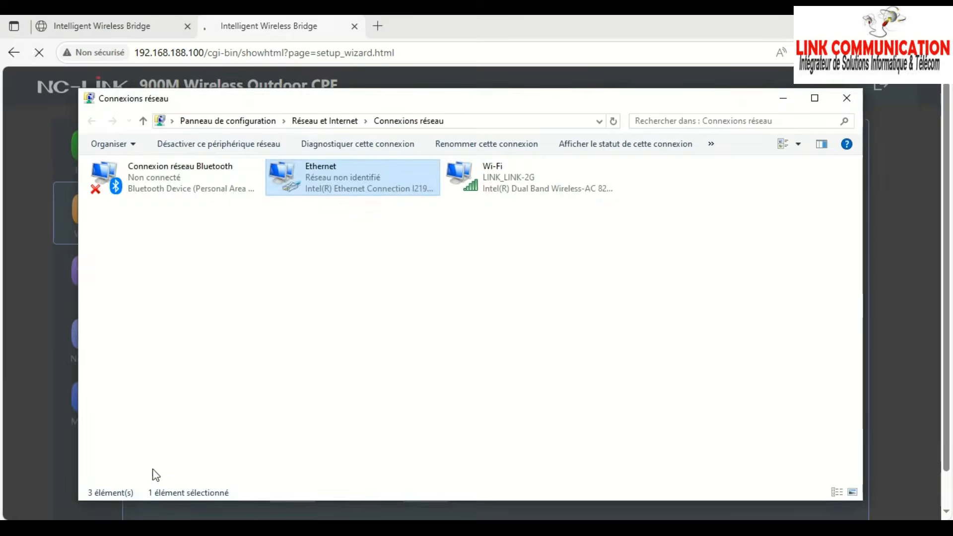
pyautogui.click(32, 194)
pyautogui.click(514, 304)
pyautogui.write('admin')
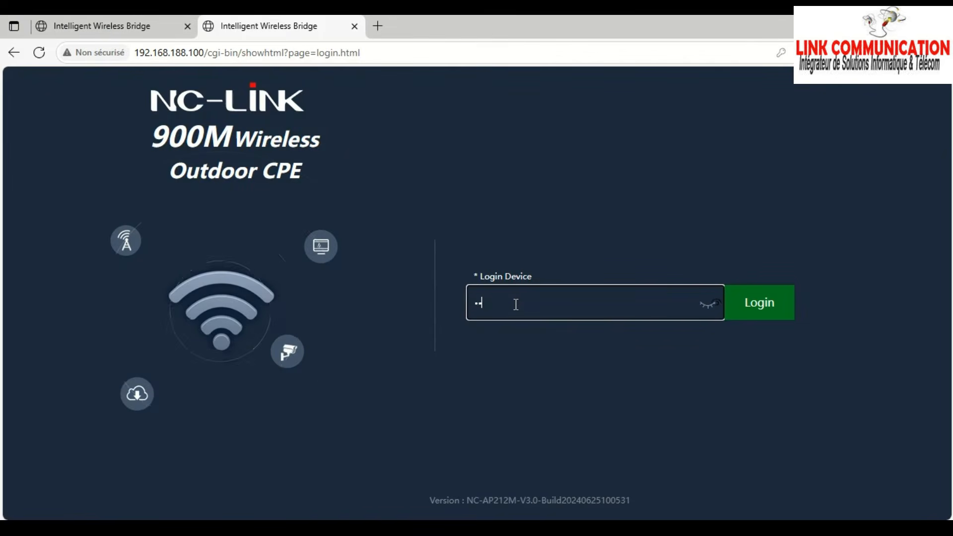
pyautogui.press('Return')
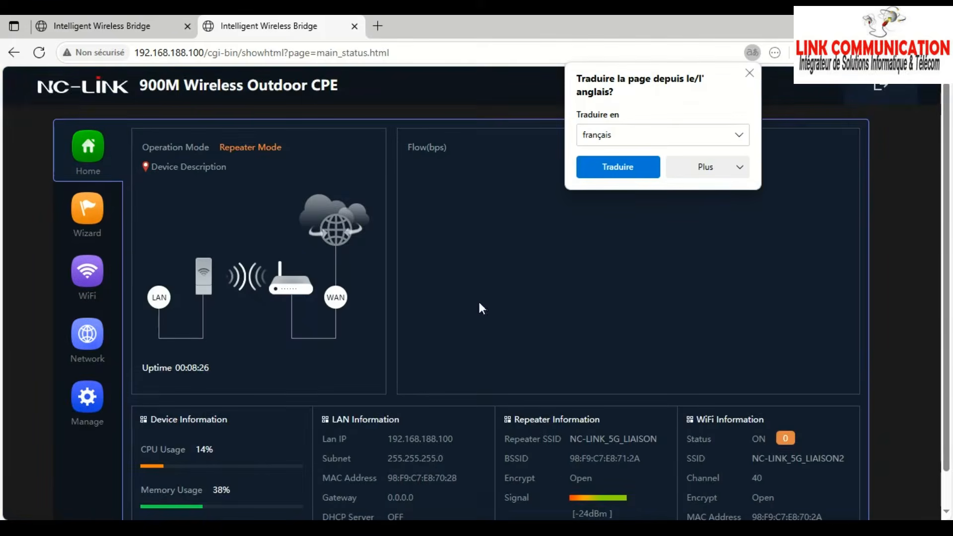
# - Verify the status page shows link to NC-LINK_5G_LIAISON and broadcast SSID NC-LINK_5G_LIAISON2
pyautogui.scroll(-1, 594, 460)
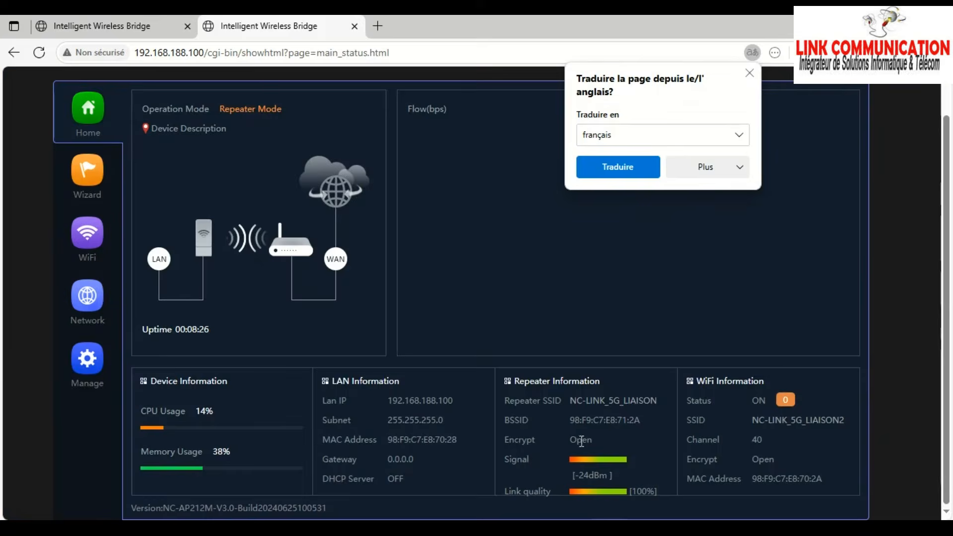
pyautogui.click(510, 458)
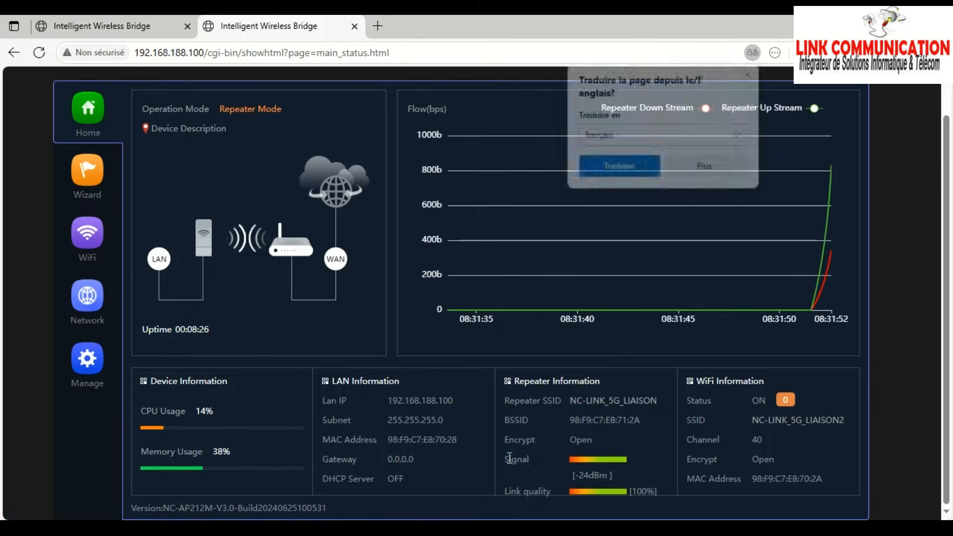
pyautogui.doubleClick(509, 459)
pyautogui.click(577, 499)
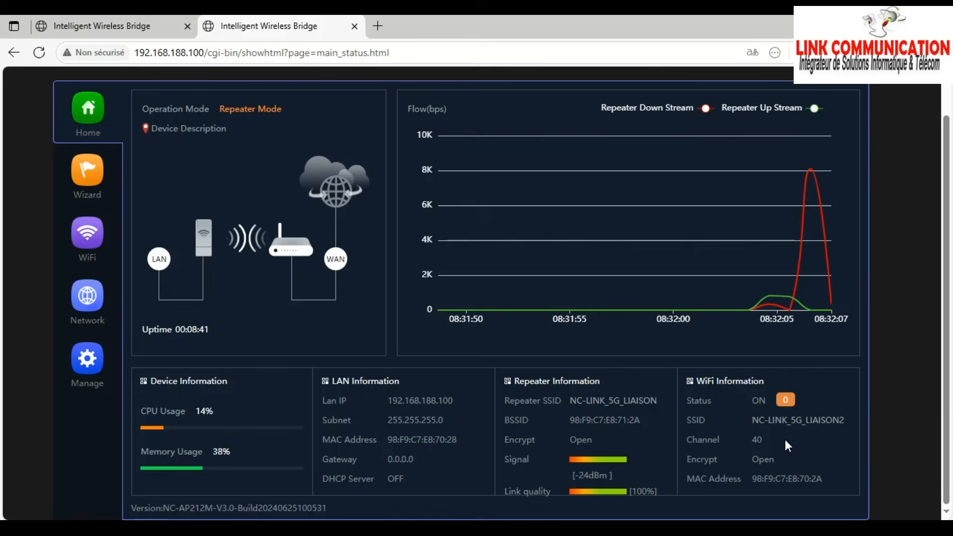
pyautogui.moveTo(844, 420); pyautogui.dragTo(746, 421)
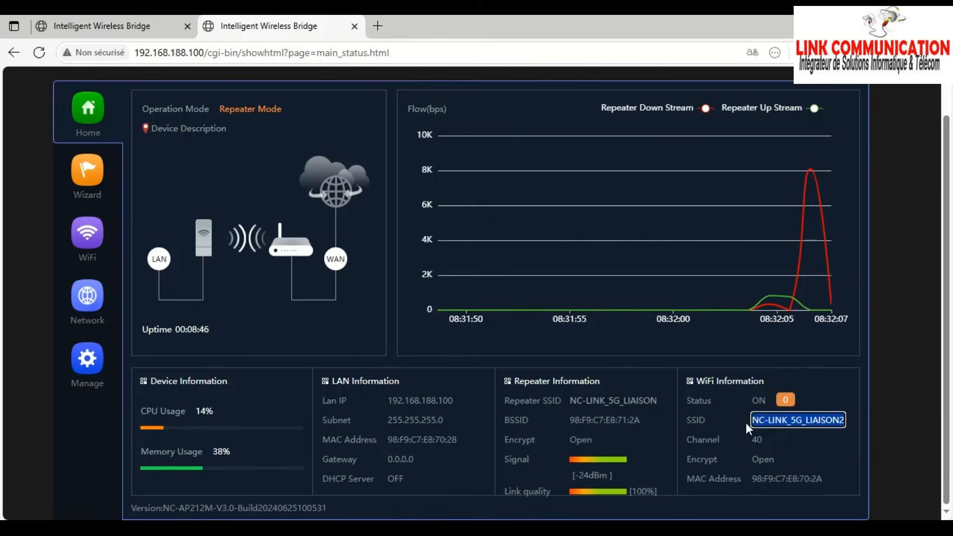
pyautogui.click(827, 425)
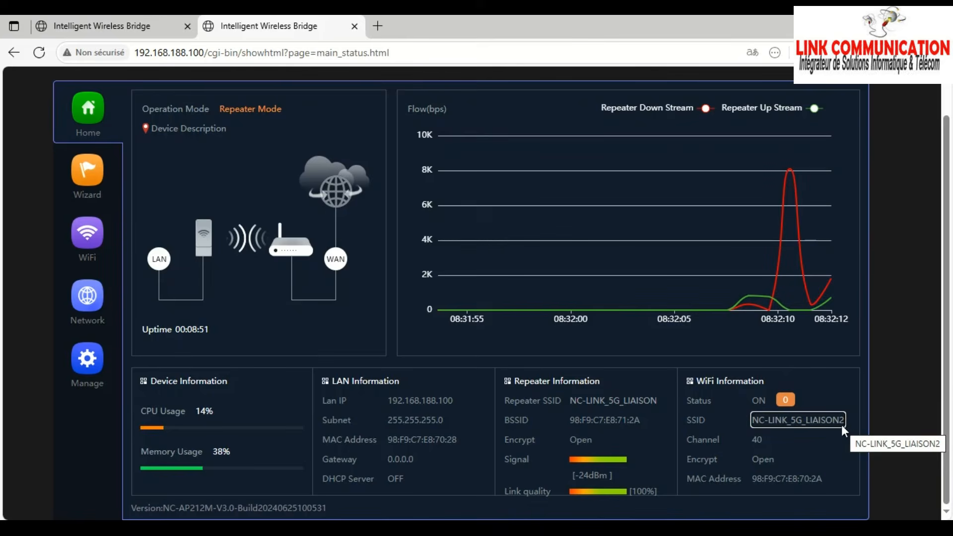
pyautogui.moveTo(654, 401); pyautogui.dragTo(636, 399)
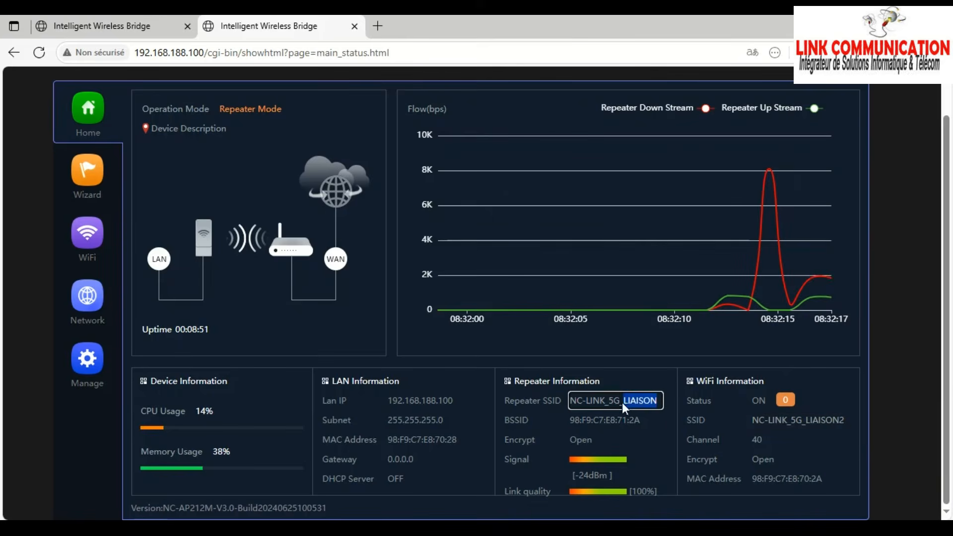
pyautogui.click(794, 419)
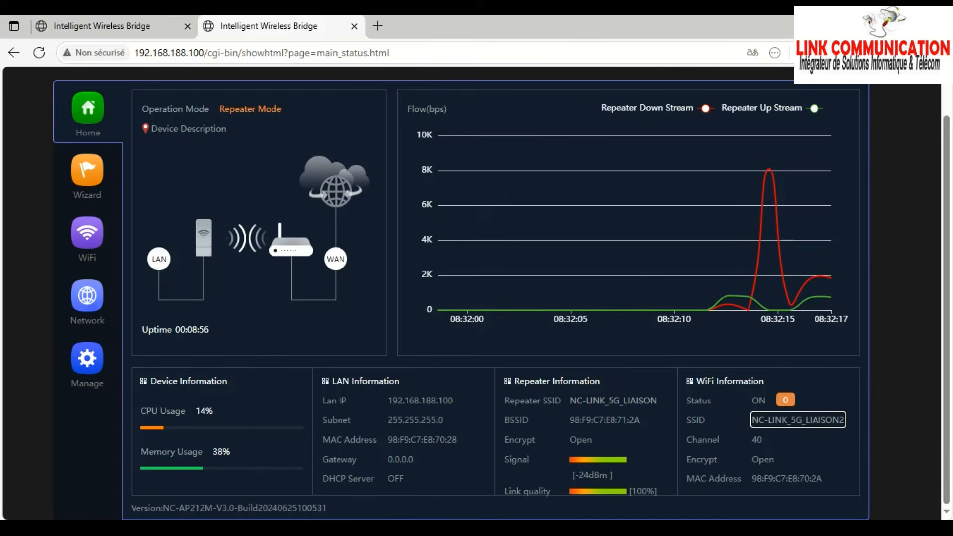
# - Connect the laptop to the open NC-LINK_5G_LIAISON2 Wi-Fi and open its properties
pyautogui.click(834, 529)
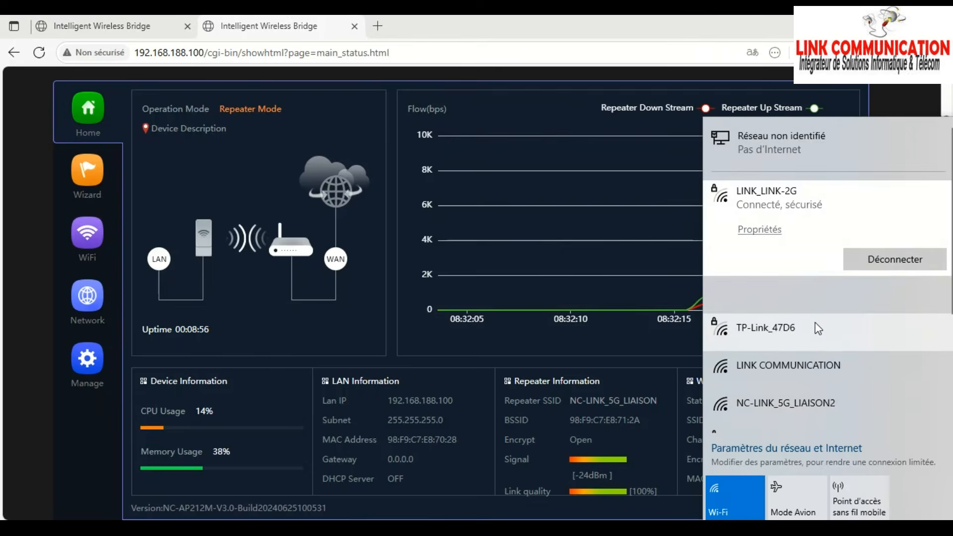
pyautogui.click(798, 410)
pyautogui.click(881, 410)
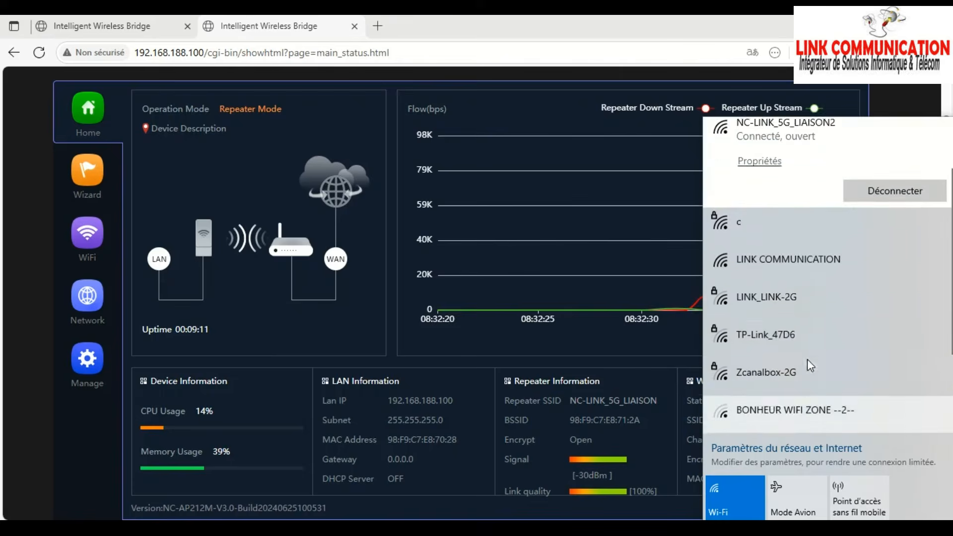
pyautogui.scroll(-2, 806, 350)
pyautogui.scroll(4, 814, 375)
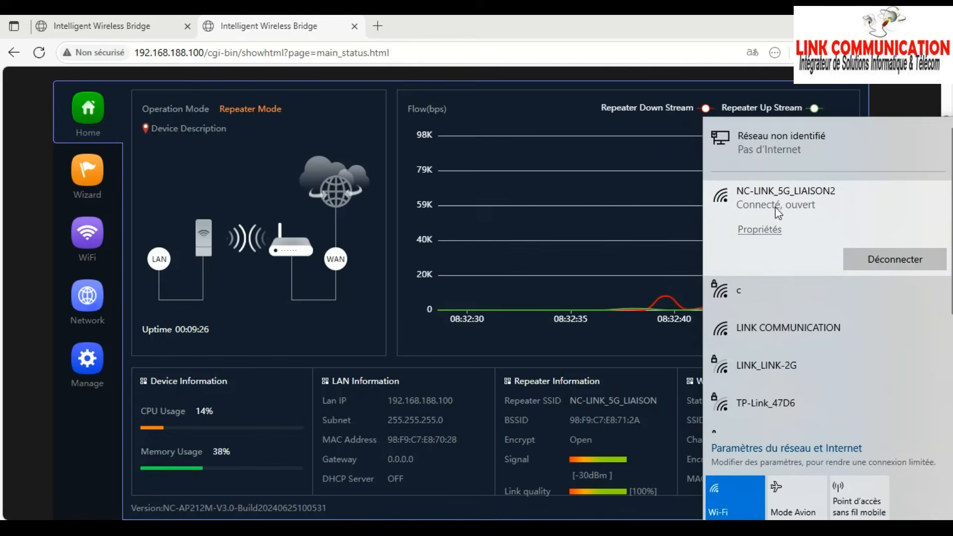
pyautogui.click(762, 230)
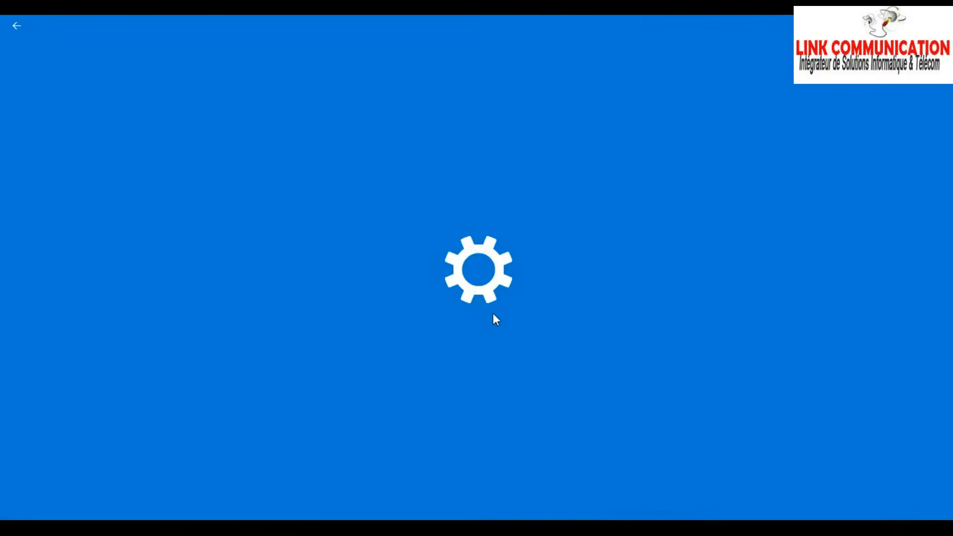
# - Review the NC-LINK_5G_LIAISON2 properties (5 GHz, channel 40, IPv4 192.168.1.78), then return to the AP unit's tab
pyautogui.scroll(-5, 223, 387)
pyautogui.scroll(-10, 181, 392)
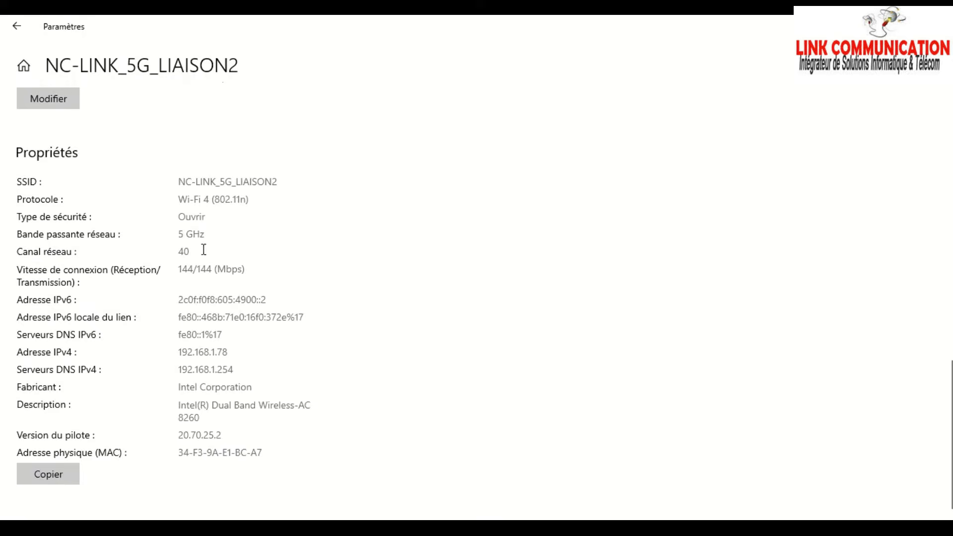
pyautogui.scroll(-1, 205, 348)
pyautogui.moveTo(235, 347); pyautogui.dragTo(190, 361)
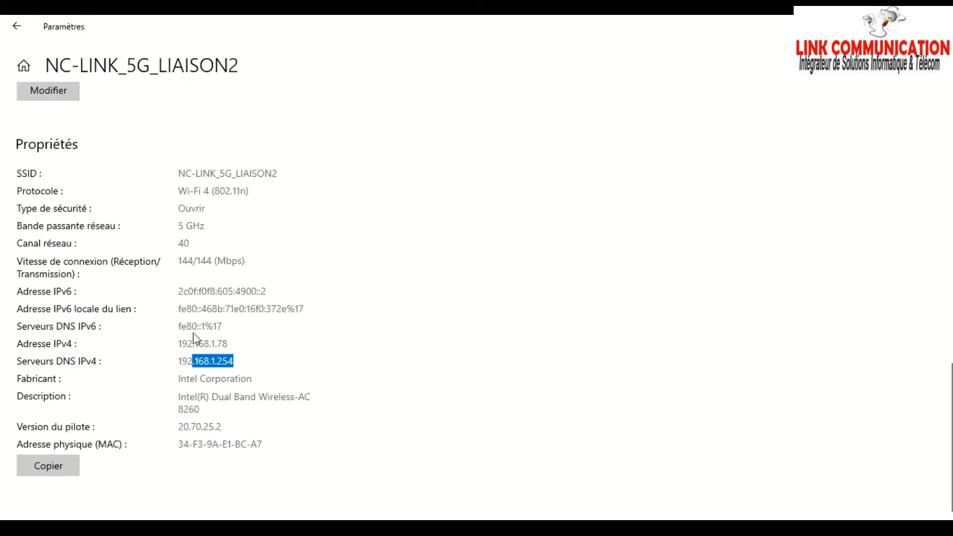
pyautogui.click(433, 409)
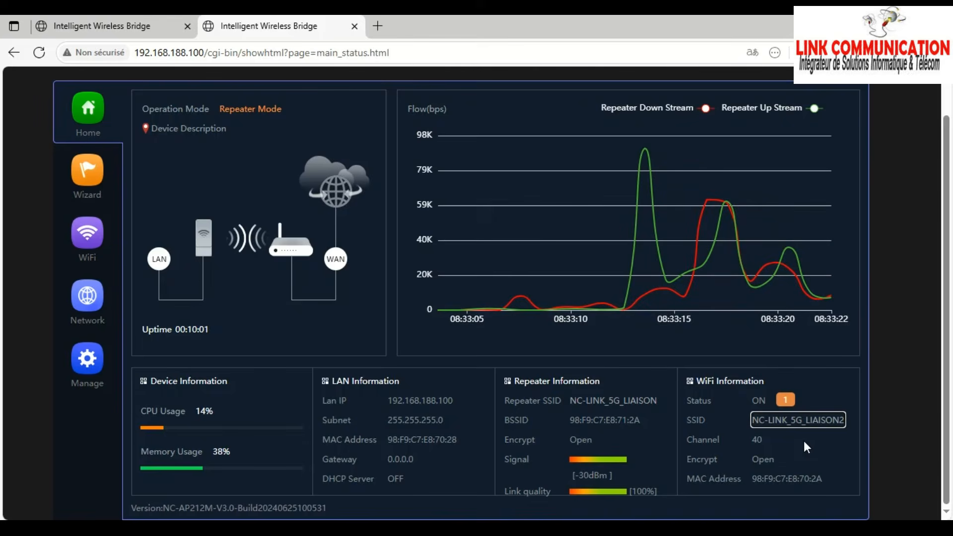
pyautogui.scroll(1, 645, 377)
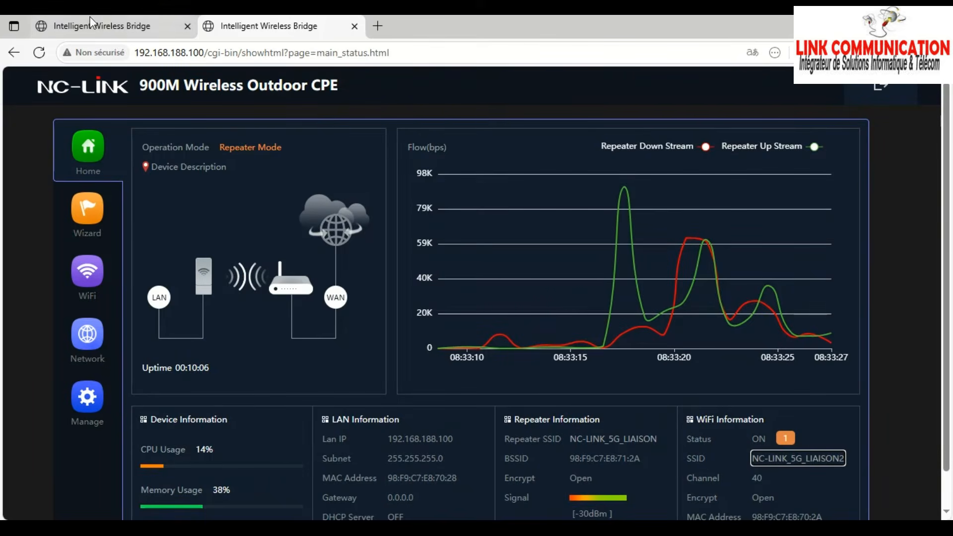
pyautogui.click(102, 26)
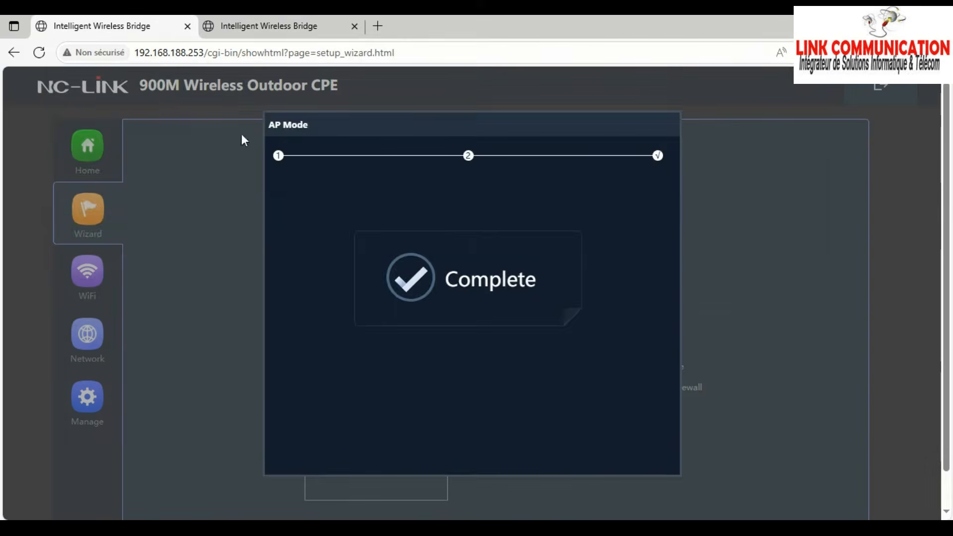
# - Reload the AP unit's page and check its Home status, LAN IP address and broadcast SSID
pyautogui.click(178, 59)
pyautogui.press('Return')
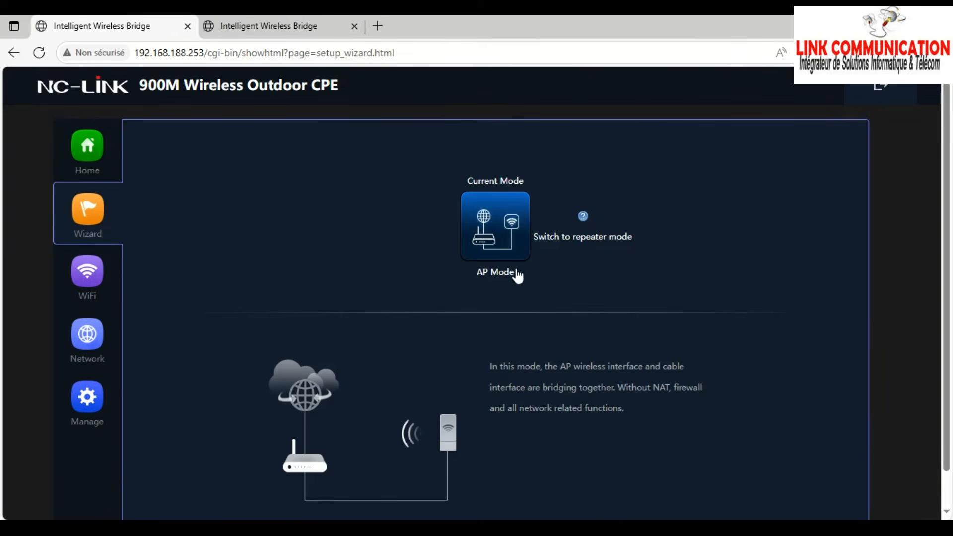
pyautogui.click(93, 143)
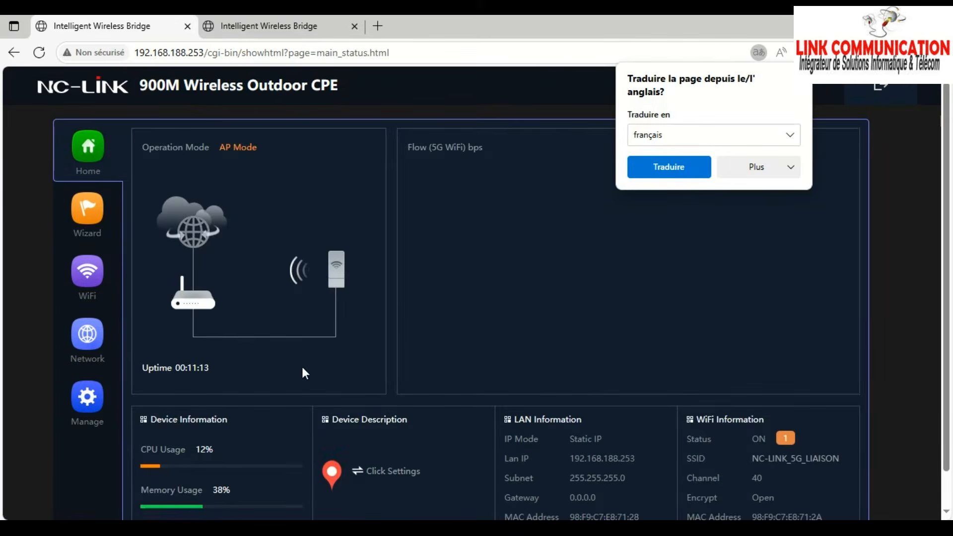
pyautogui.scroll(-1, 302, 368)
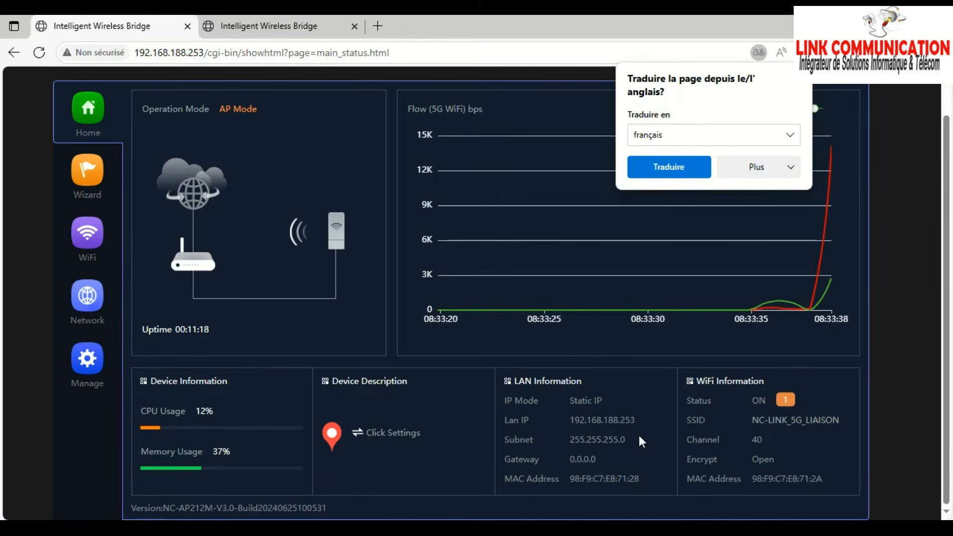
pyautogui.moveTo(637, 420); pyautogui.dragTo(587, 420)
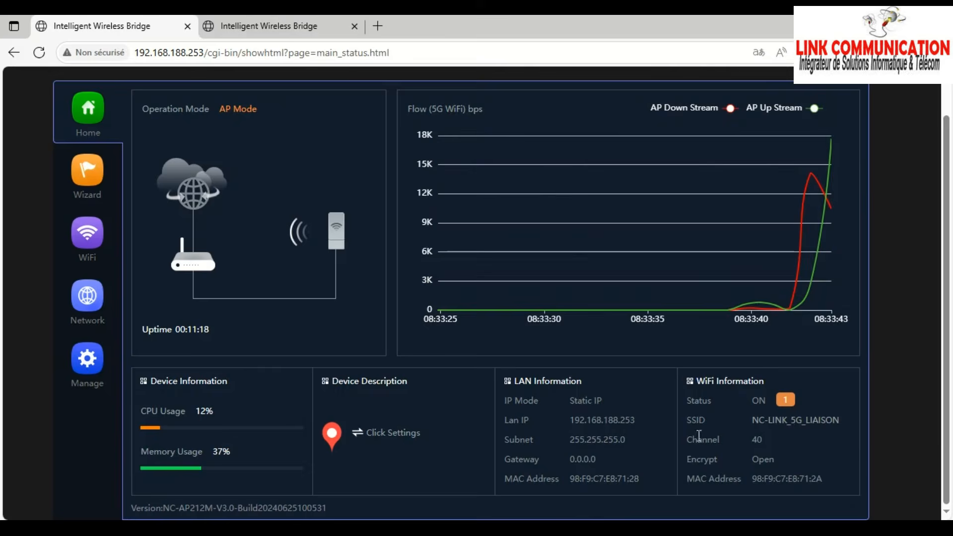
pyautogui.moveTo(844, 421); pyautogui.dragTo(791, 427)
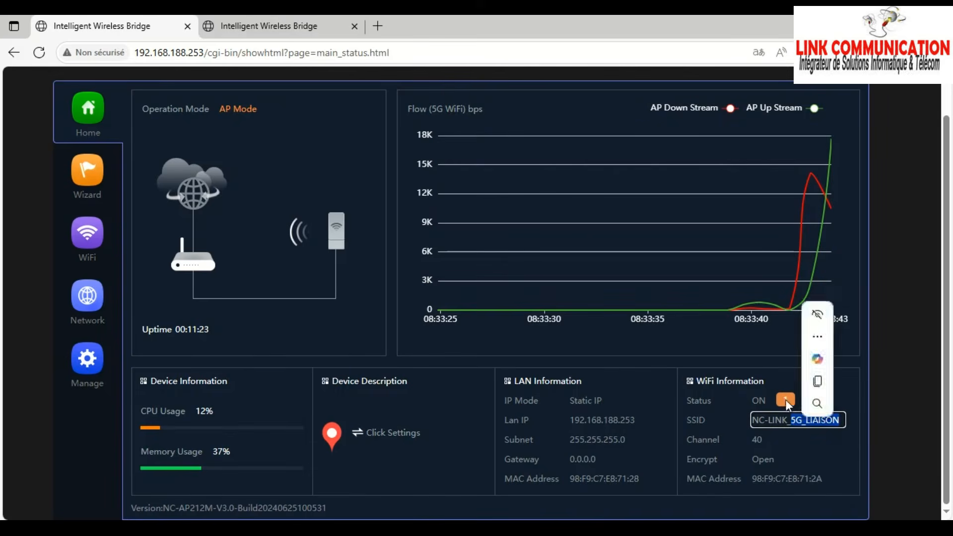
# - Confirm the AP's client list shows one connected client, then switch to the repeater's tab at 192.168.188.100
pyautogui.click(786, 400)
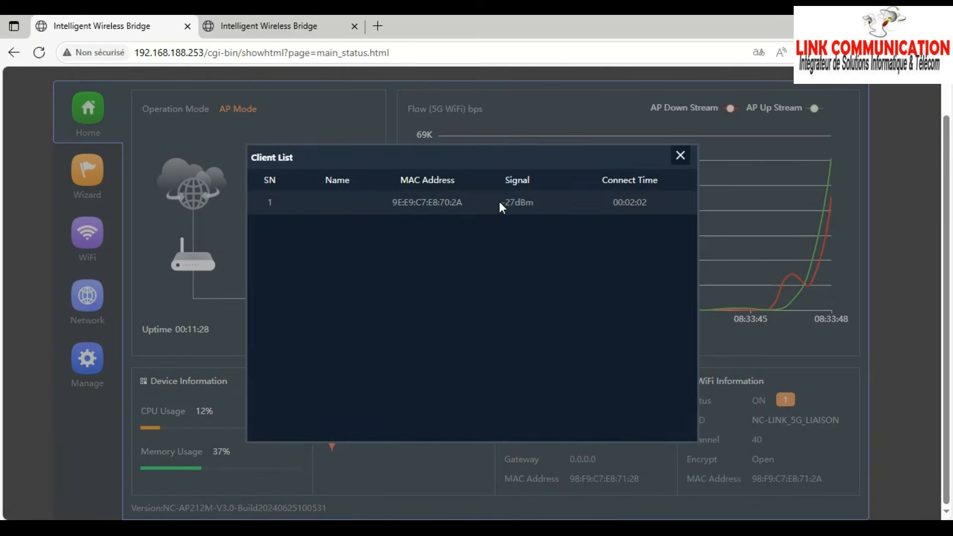
pyautogui.click(681, 155)
pyautogui.scroll(2, 804, 437)
pyautogui.scroll(-1, 812, 428)
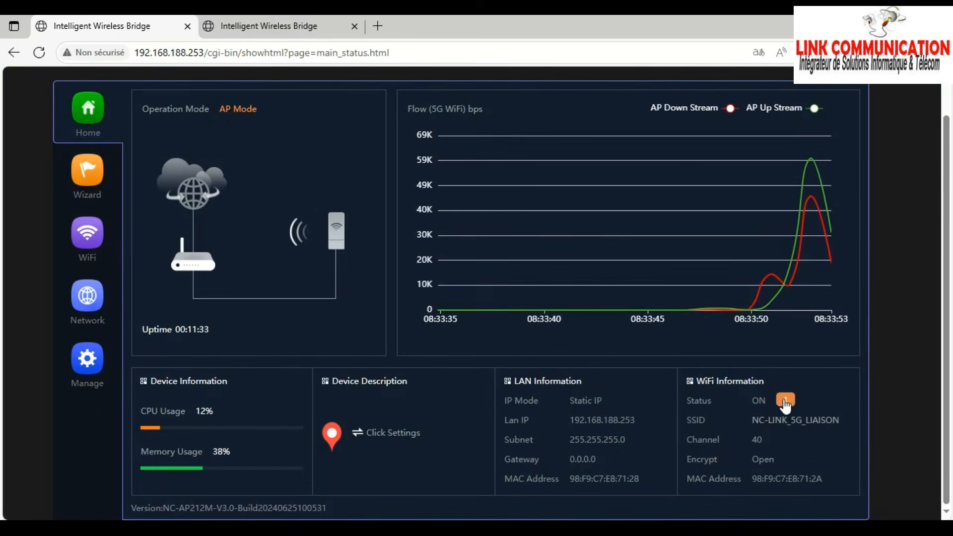
pyautogui.click(785, 401)
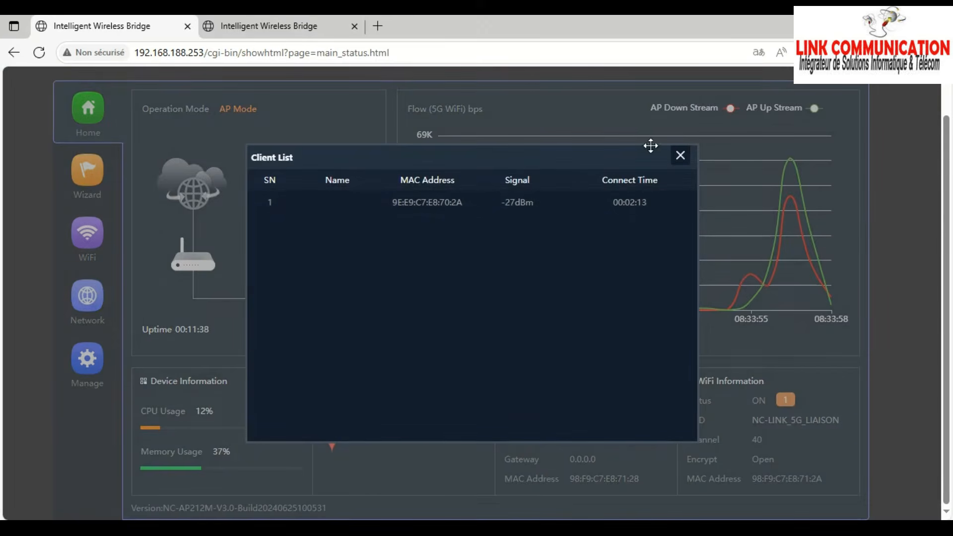
pyautogui.click(681, 156)
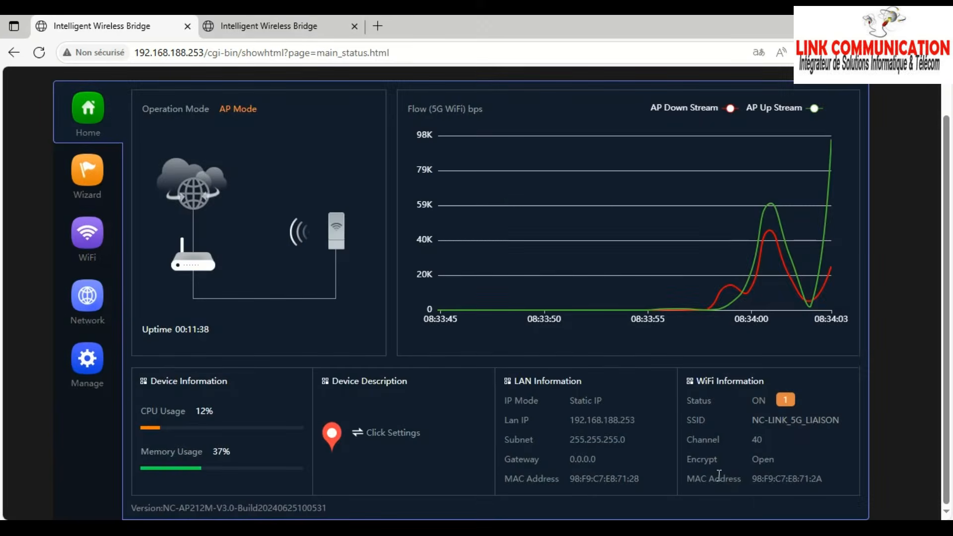
pyautogui.scroll(1, 635, 448)
pyautogui.scroll(-1, 458, 460)
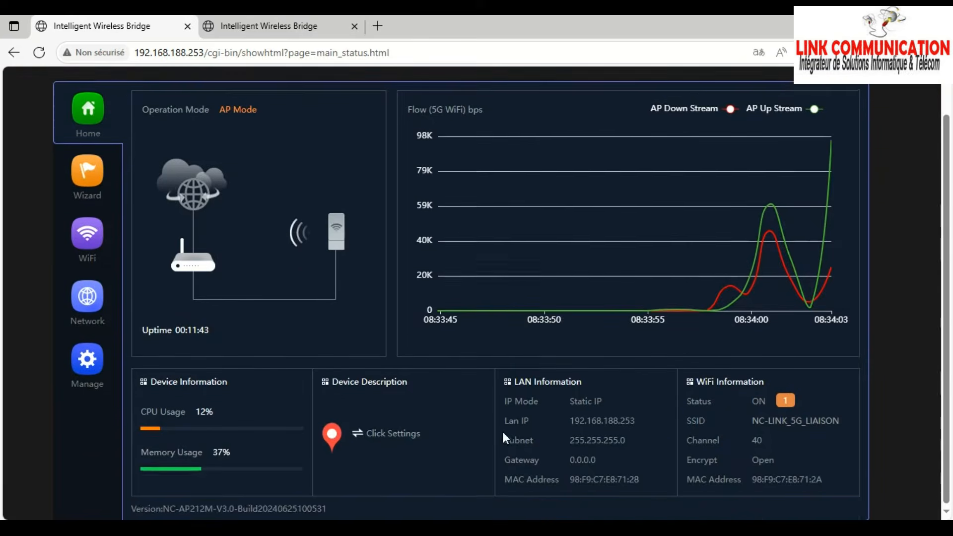
pyautogui.scroll(1, 503, 435)
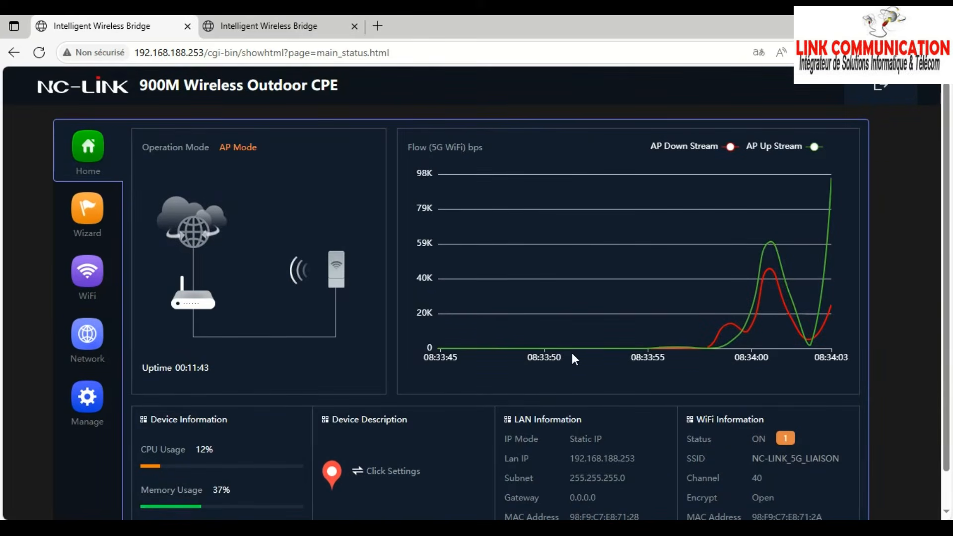
pyautogui.click(286, 27)
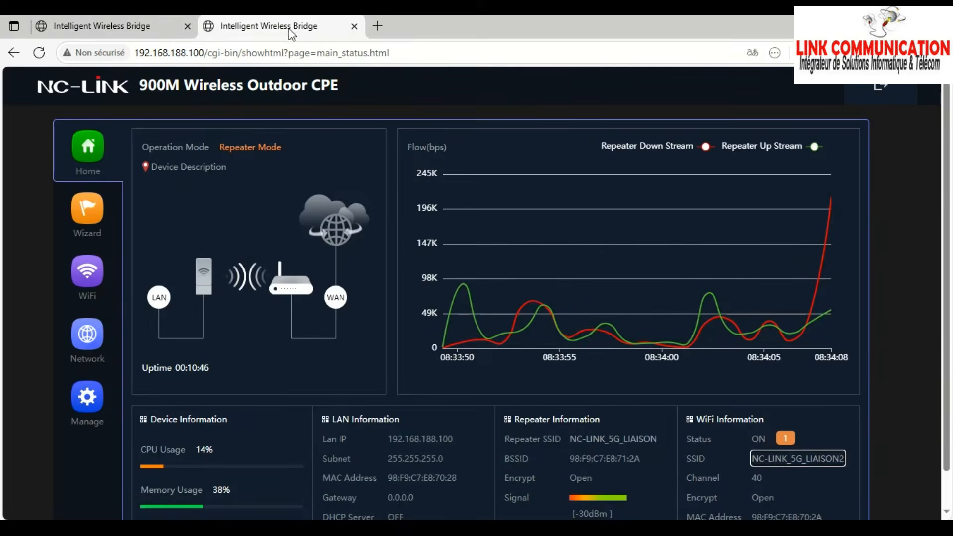
# - Browse the repeater's Repeater Settings, Advanced and MAC ACL tabs, ending on 5G WiFi: SSID NC-LINK_5G_LIAISON2, encryption Open
pyautogui.click(99, 288)
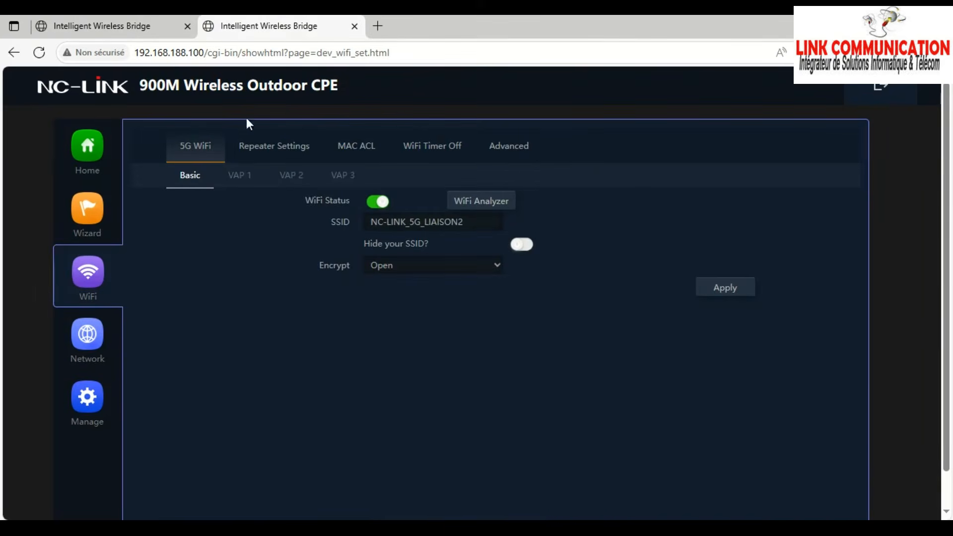
pyautogui.click(284, 151)
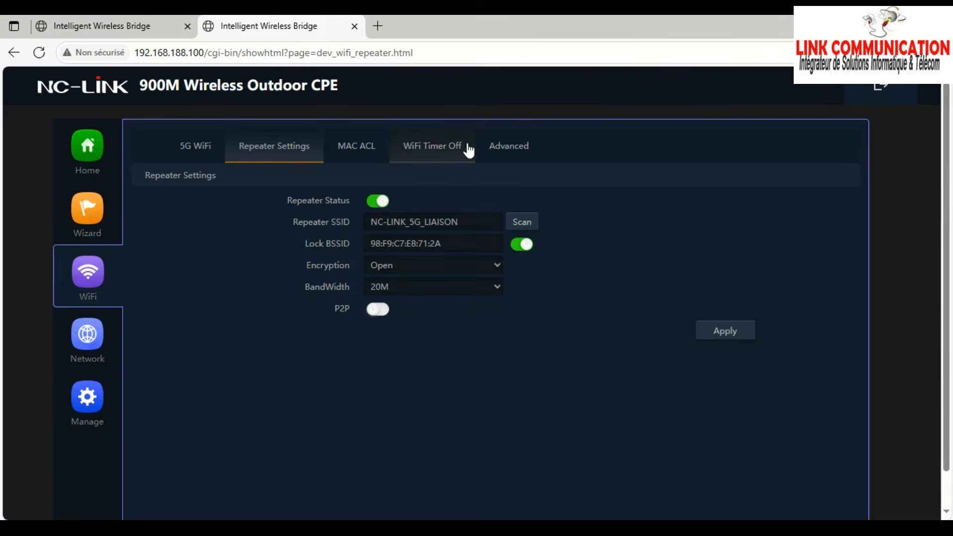
pyautogui.click(510, 153)
pyautogui.click(357, 147)
pyautogui.click(292, 153)
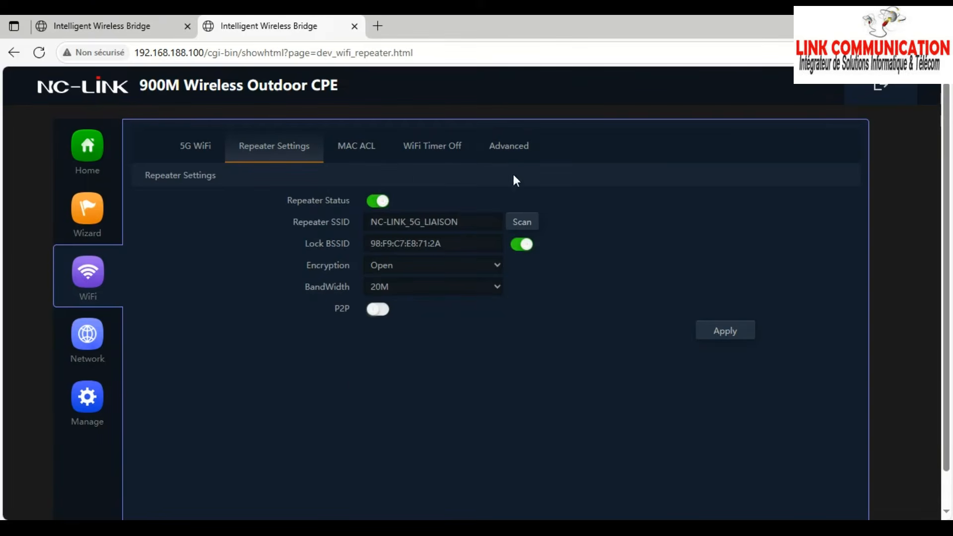
pyautogui.click(195, 147)
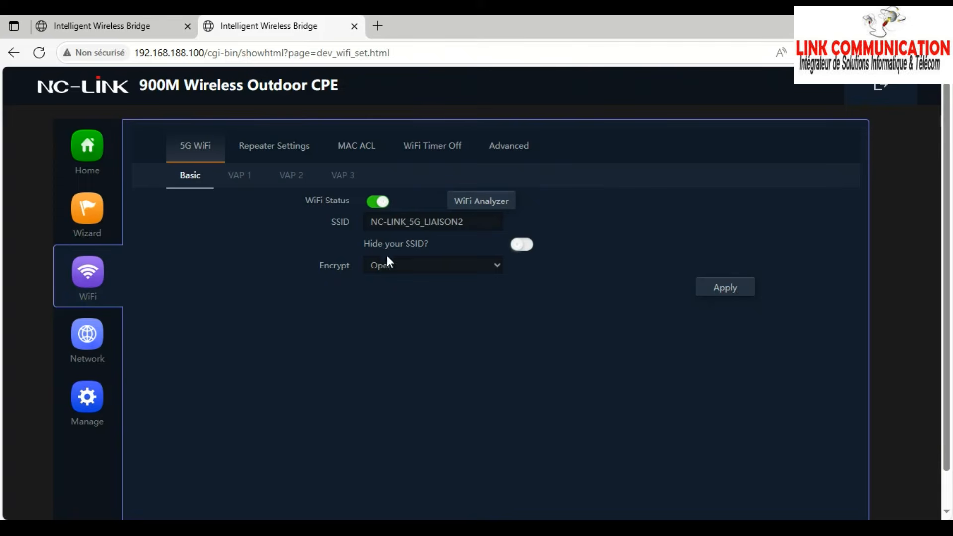
pyautogui.scroll(-1, 343, 353)
pyautogui.scroll(1, 423, 365)
pyautogui.scroll(-1, 440, 371)
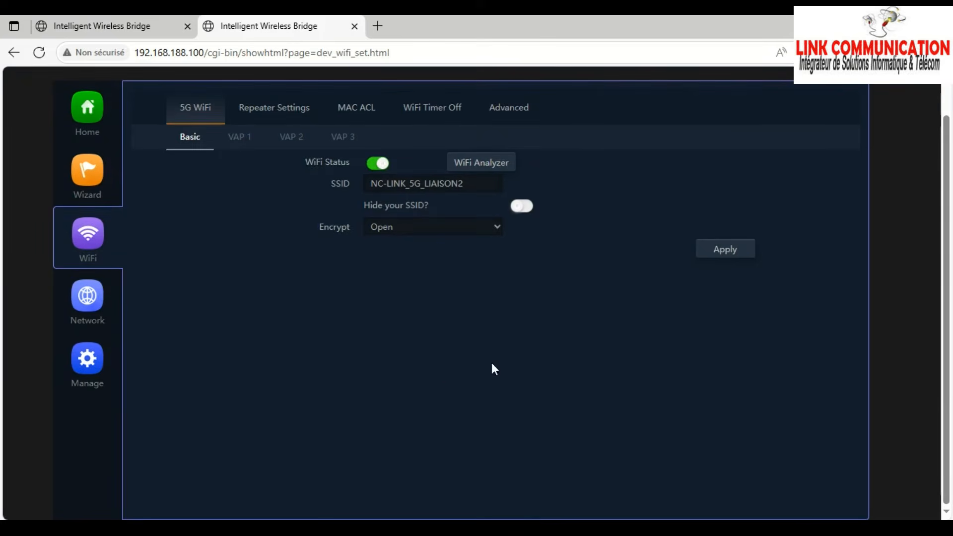